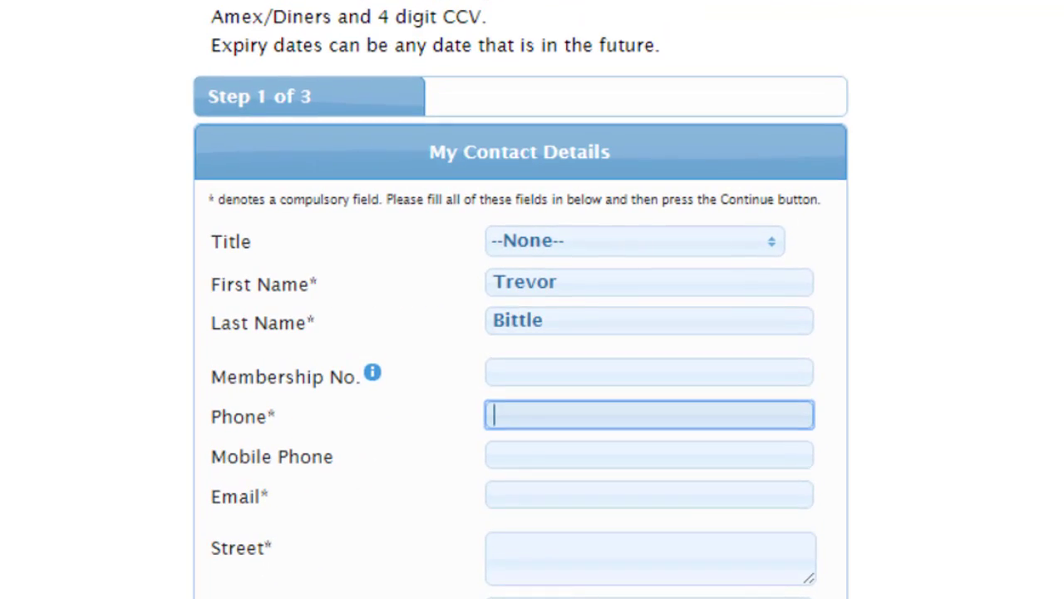
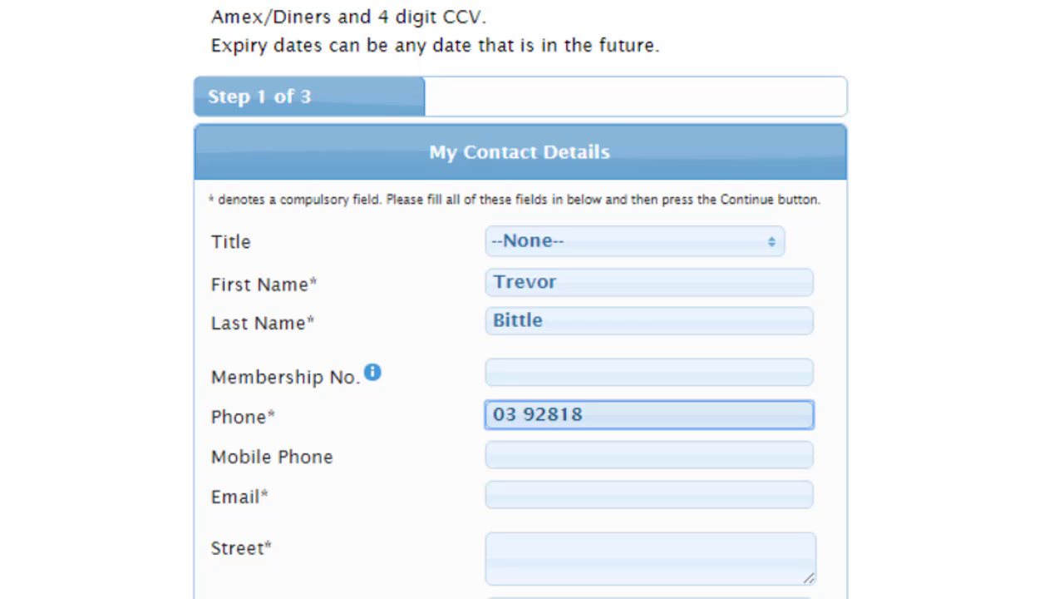
# Enter the contact's phone number on the membership form.
pyautogui.press('Tab')
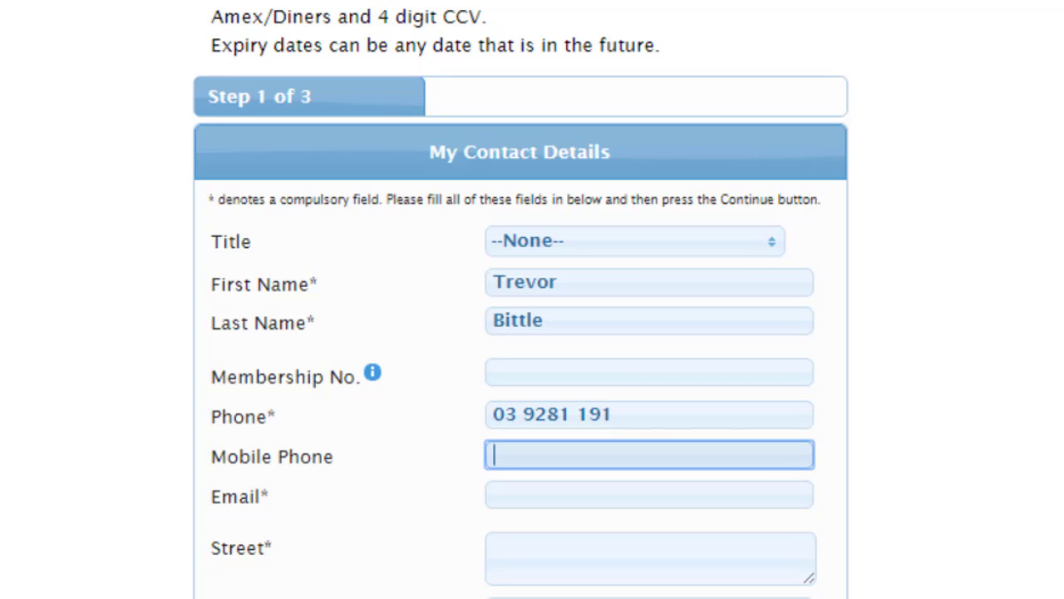
pyautogui.press('Tab')
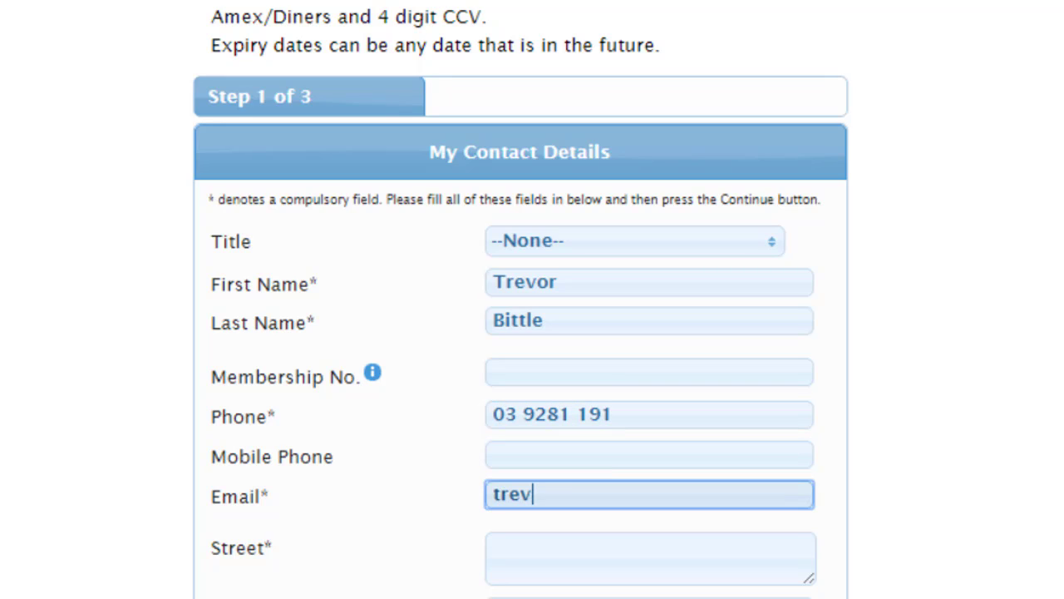
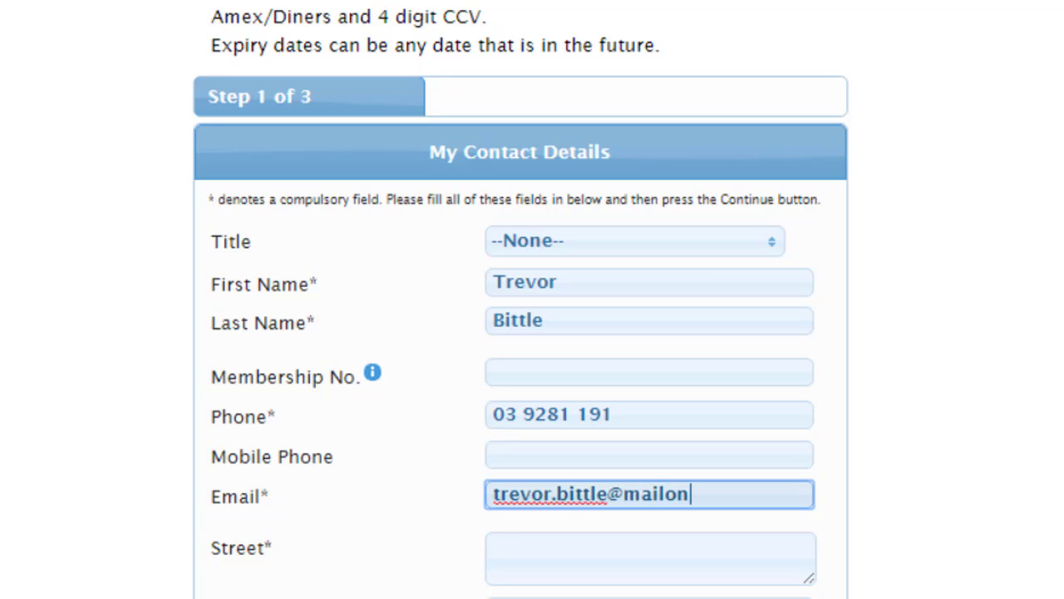
# Enter the contact's e-mail address and begin typing the street address.
pyautogui.press('Tab')
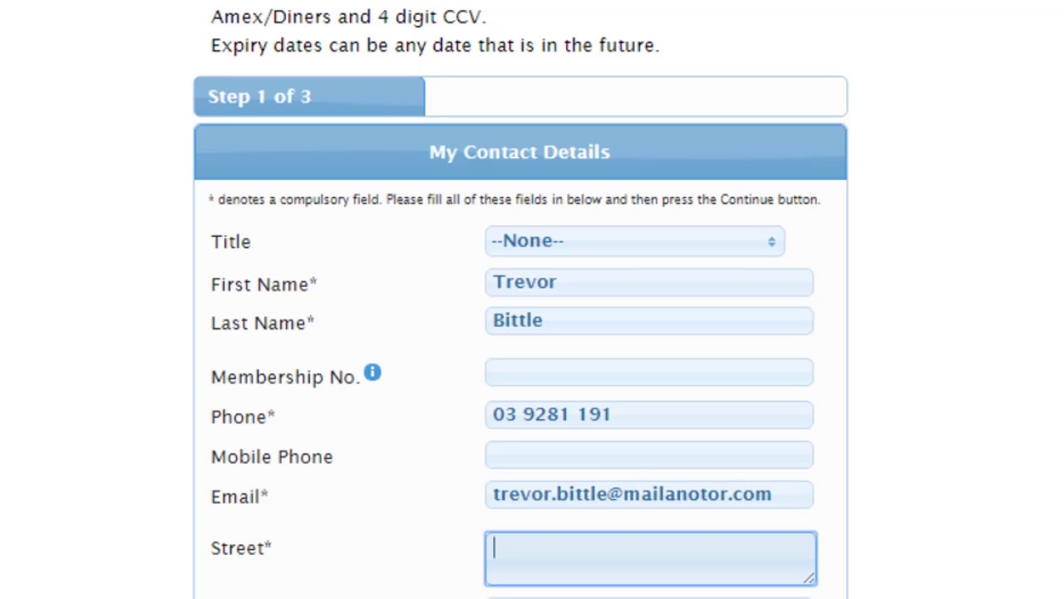
pyautogui.write('198 j')
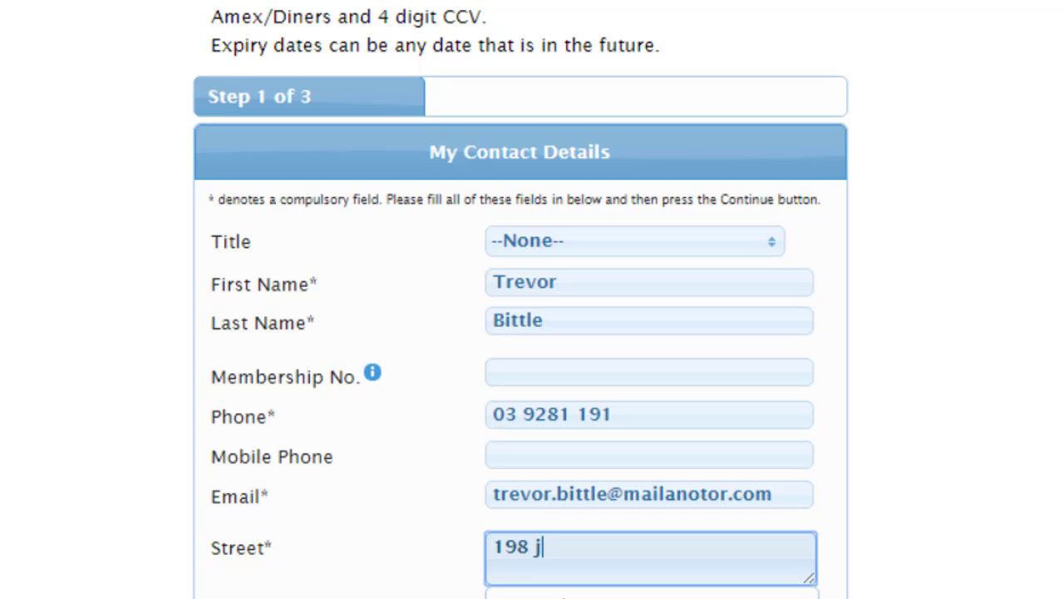
# Fill the address from the suggestion and save the contact as the first family member.
pyautogui.click(563, 596)
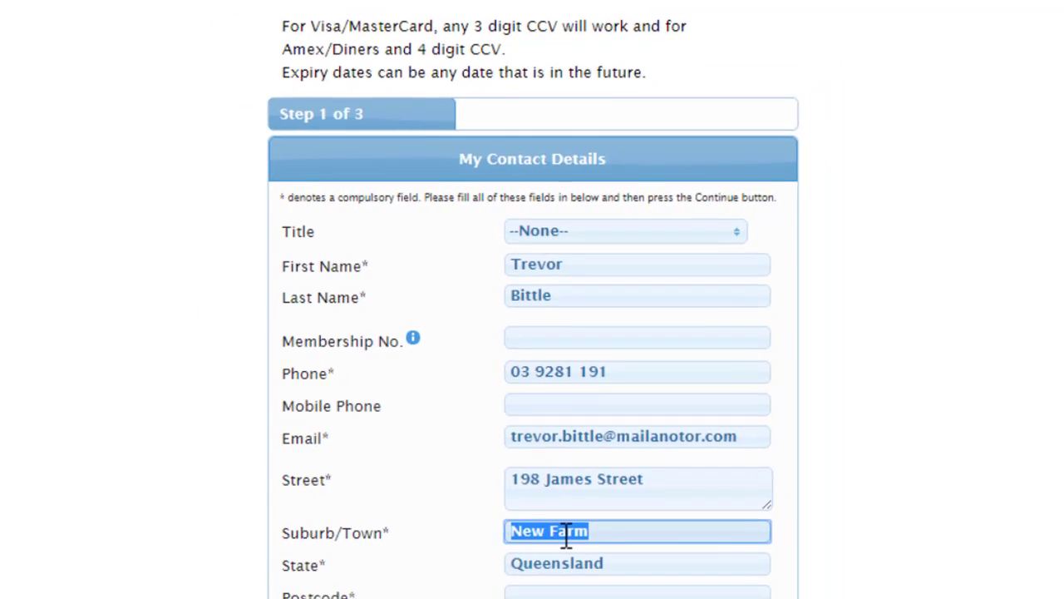
pyautogui.scroll(-2, 565, 522)
pyautogui.scroll(-5, 562, 522)
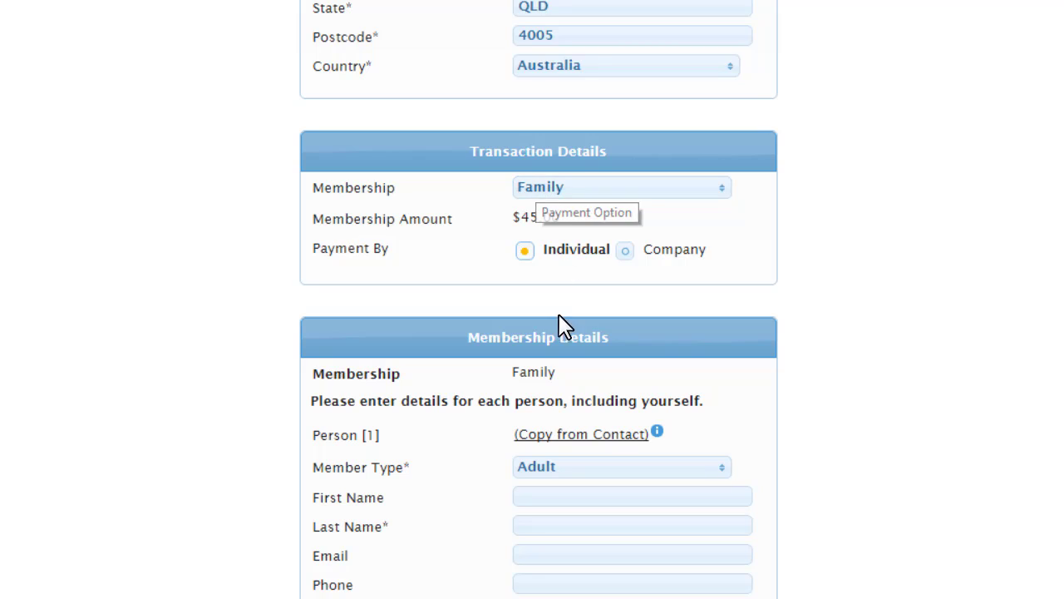
pyautogui.click(546, 434)
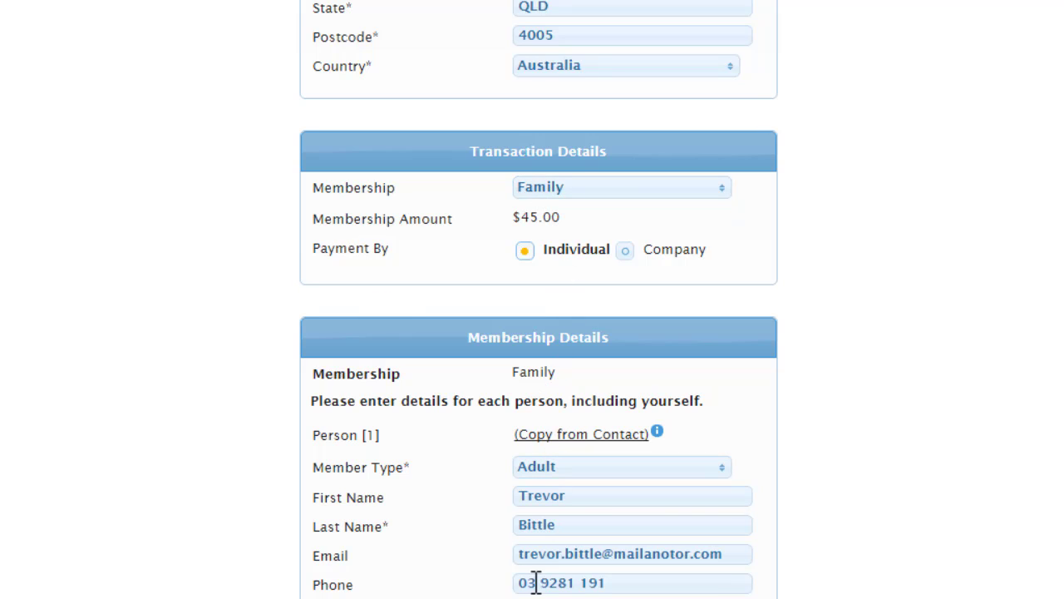
pyautogui.click(327, 480)
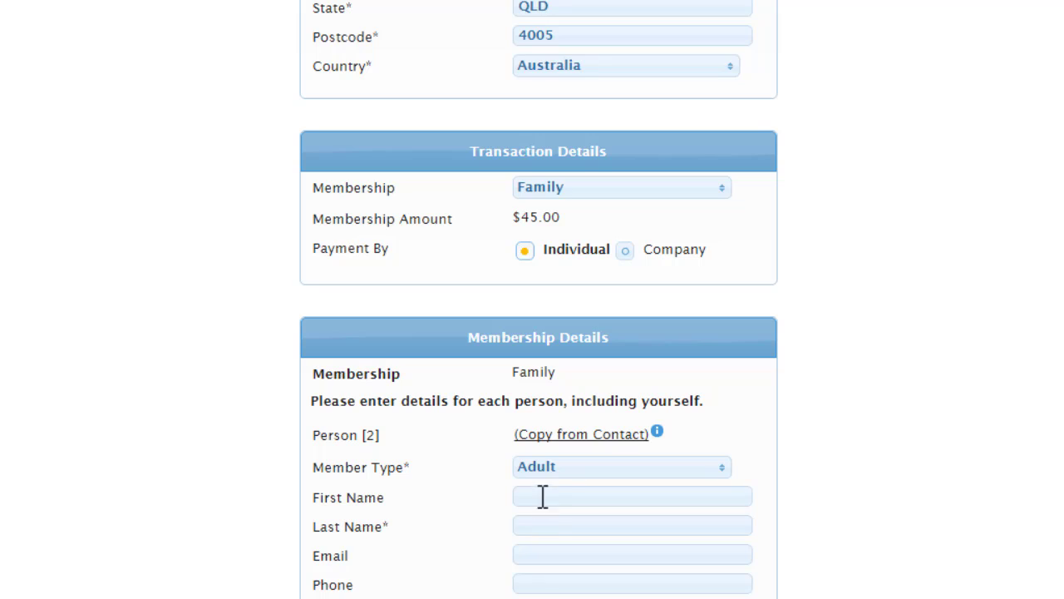
# Add a second adult member's first name, copying the contact's surname and phone.
pyautogui.click(542, 496)
pyautogui.write('Mary')
pyautogui.press('Tab')
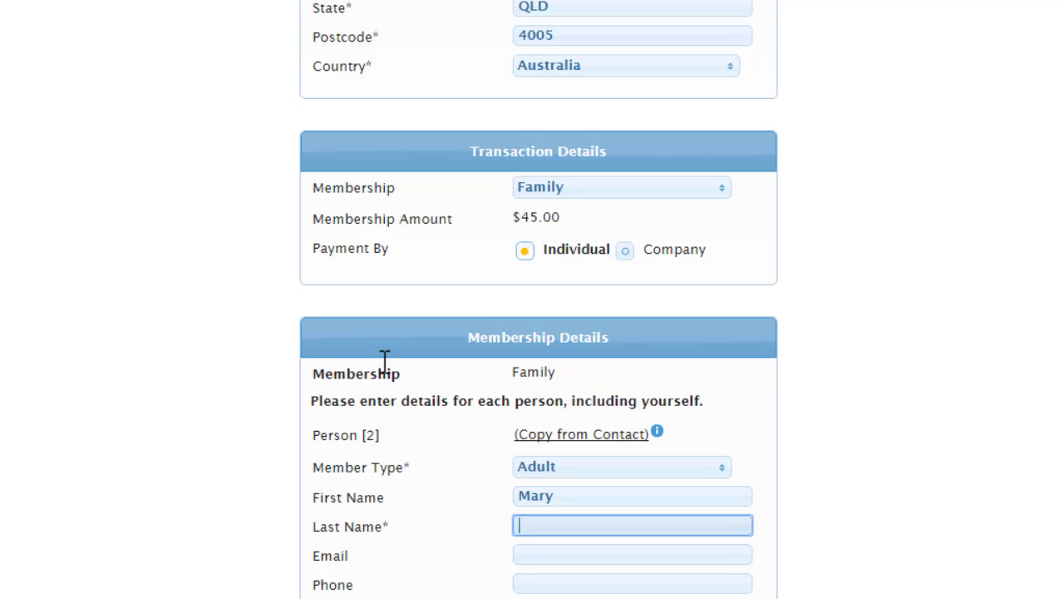
pyautogui.click(568, 436)
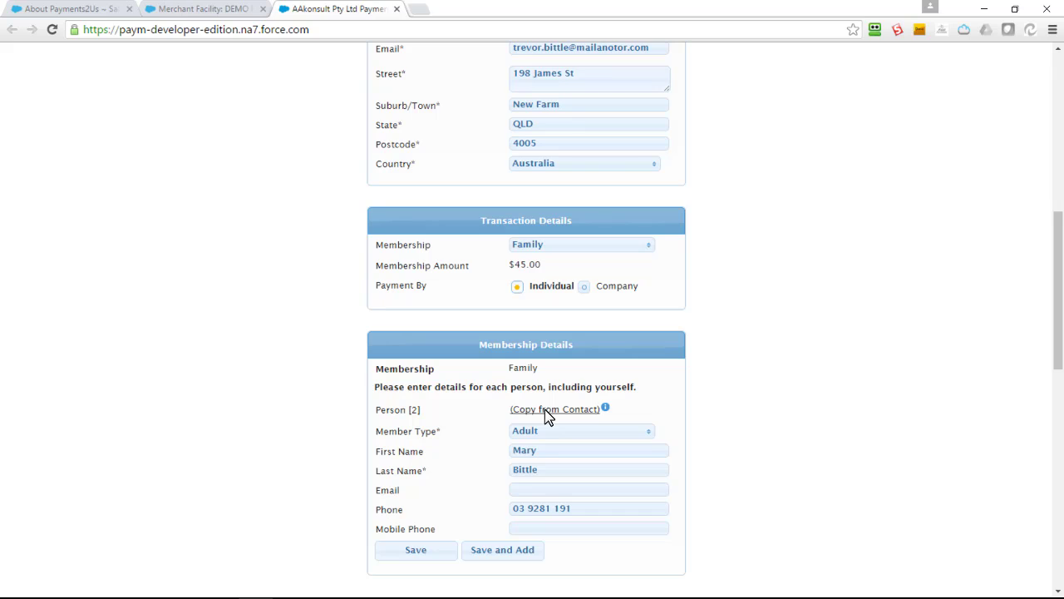
# Switch the membership type from Family to Single, making the amount $10.00.
pyautogui.click(618, 247)
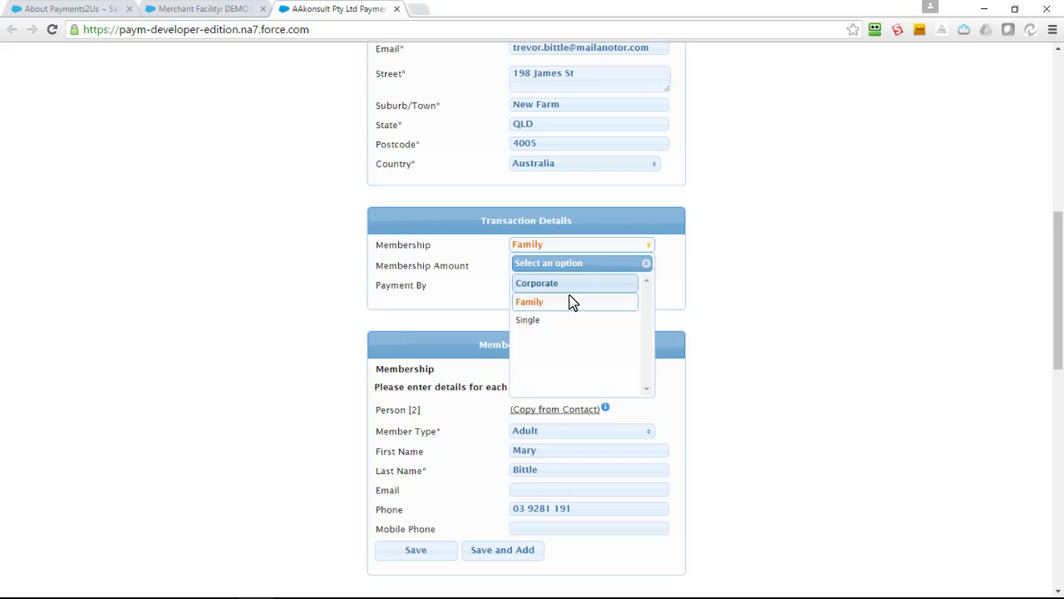
pyautogui.click(547, 320)
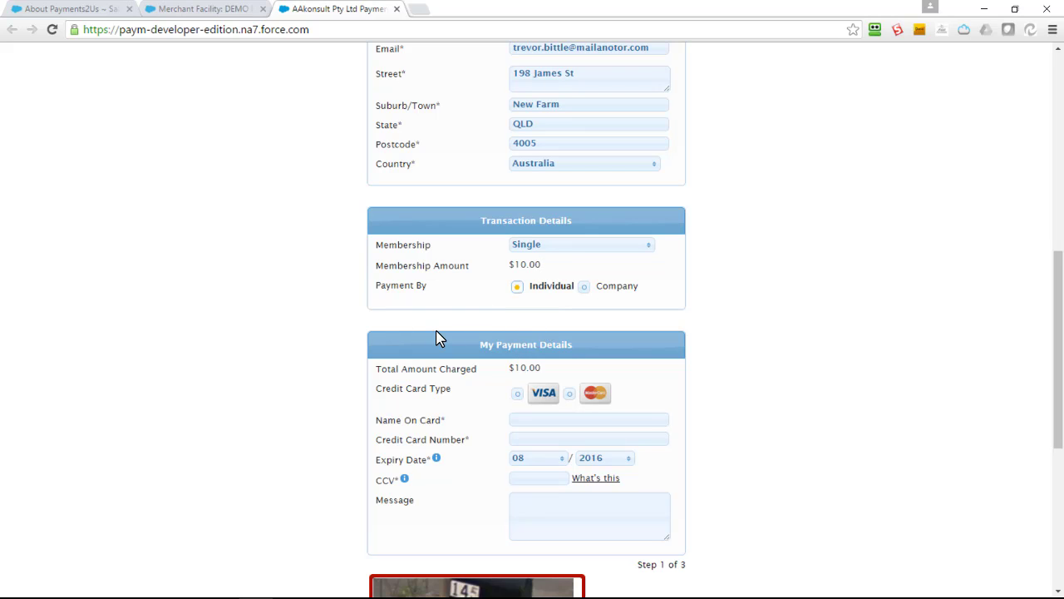
# Enter the card holder, test card number, expiry and CCV in the payment details.
pyautogui.scroll(-2, 432, 397)
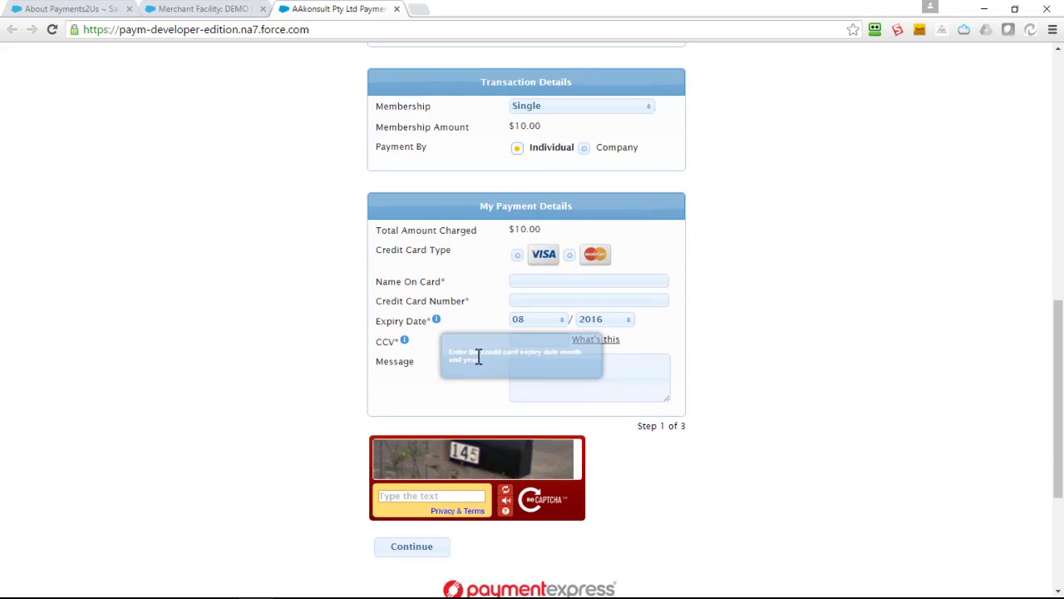
pyautogui.click(529, 286)
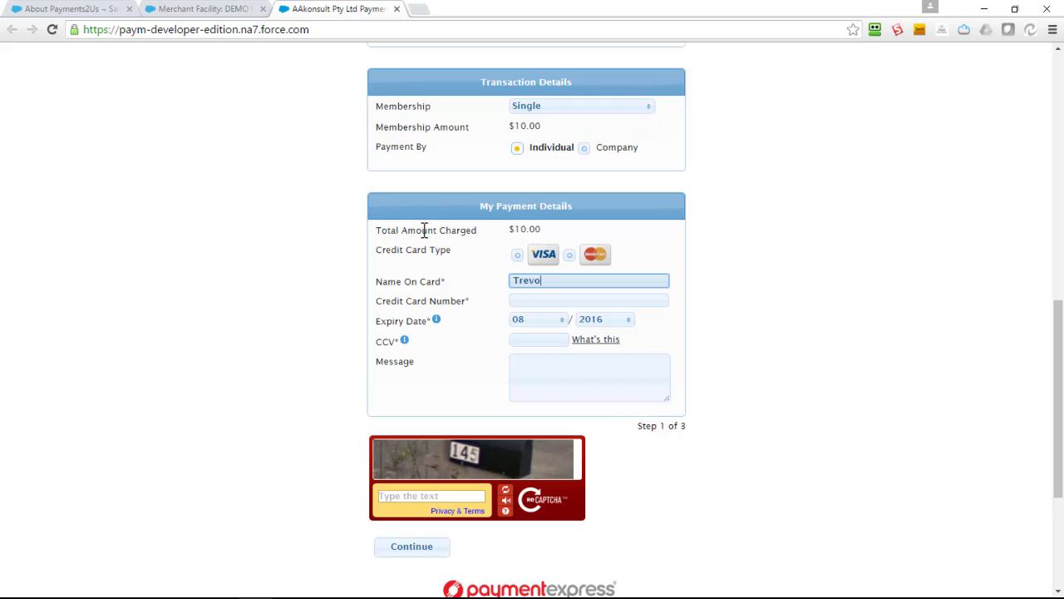
pyautogui.press('Tab')
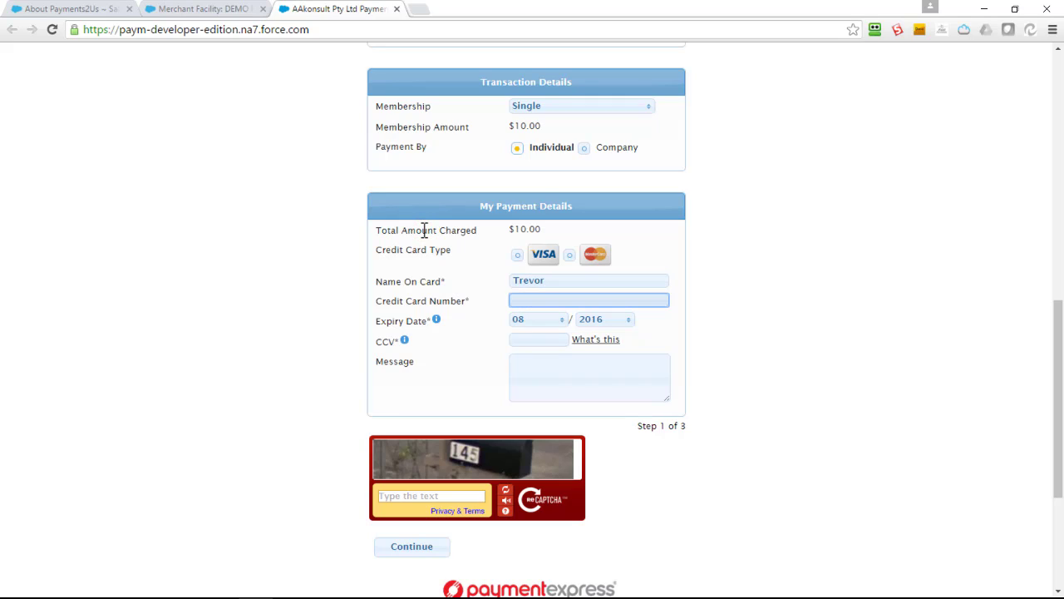
pyautogui.write('4111111111111111')
pyautogui.press('Tab')
pyautogui.press('Tab')
pyautogui.press('Tab')
pyautogui.press('Tab')
pyautogui.hotkey('shift', 'Tab')
pyautogui.write('11')
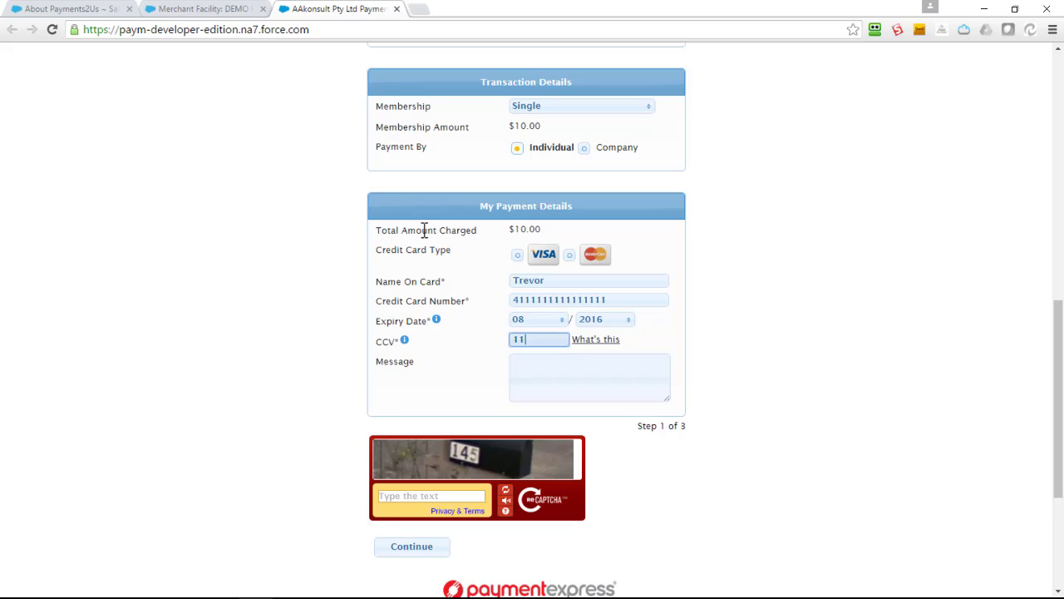
pyautogui.press('Tab')
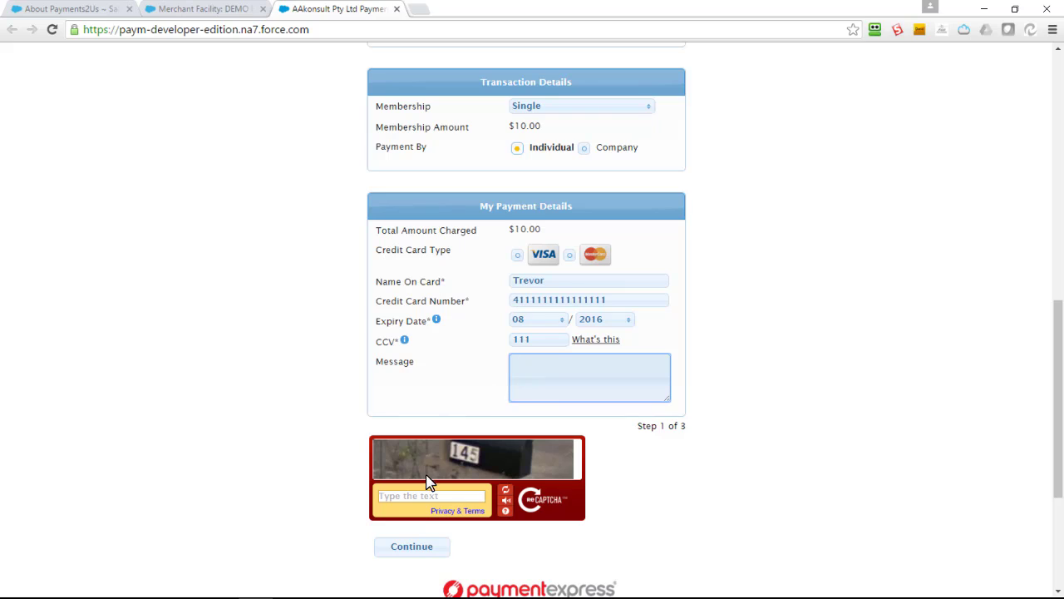
# Answer the captcha, verify the card, pay $10.00 and go to the DEMO FACILITY record.
pyautogui.click(424, 499)
pyautogui.write('145')
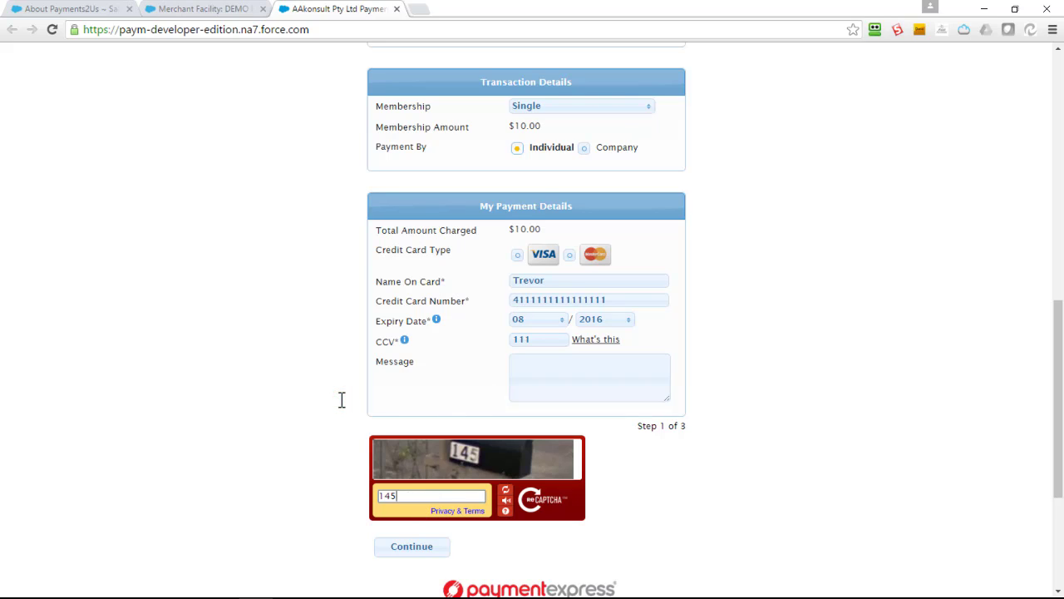
pyautogui.click(406, 549)
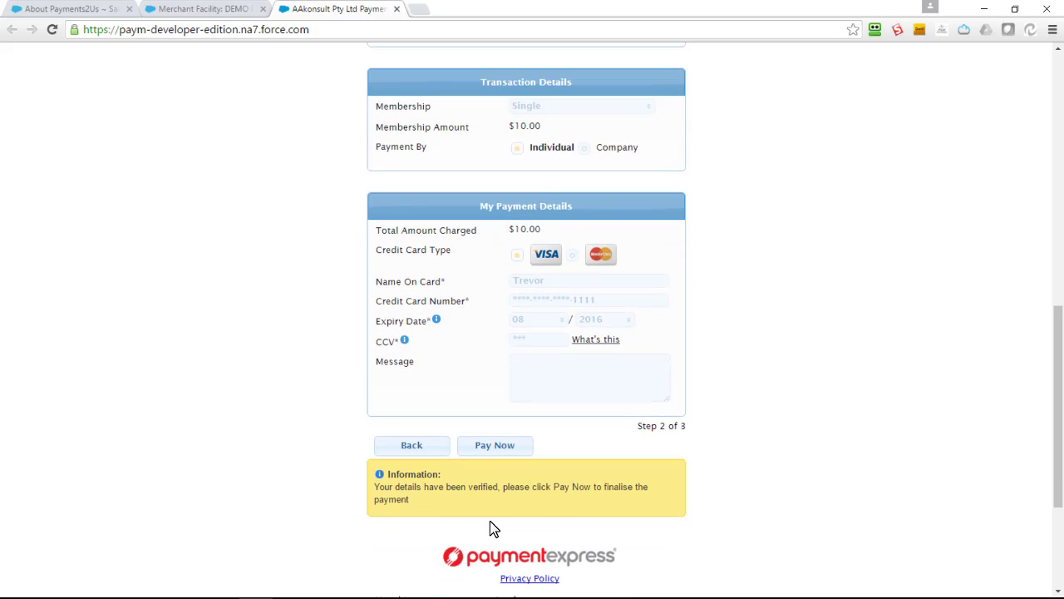
pyautogui.click(496, 447)
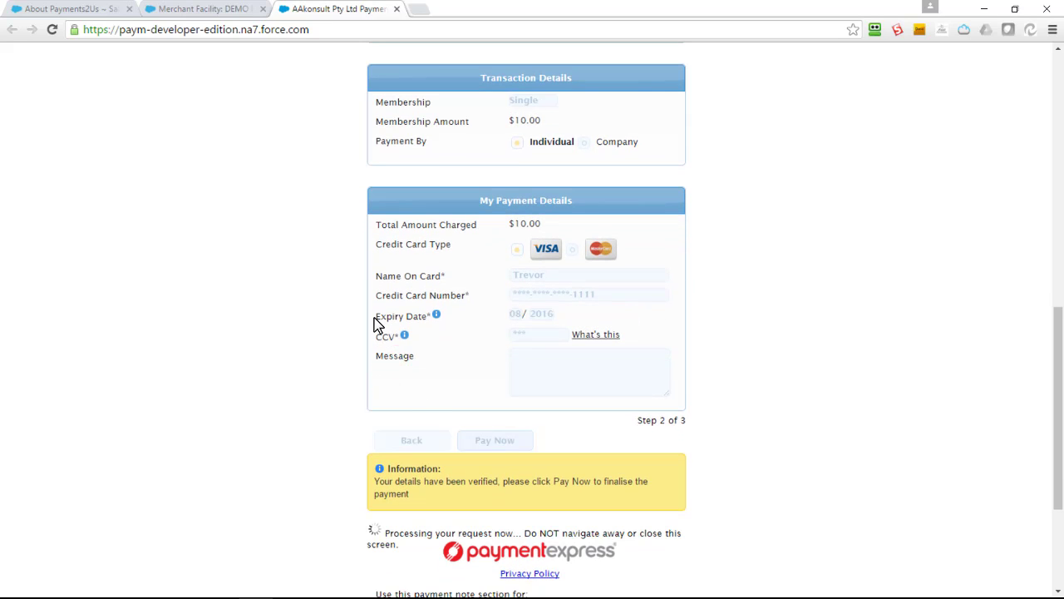
pyautogui.click(164, 10)
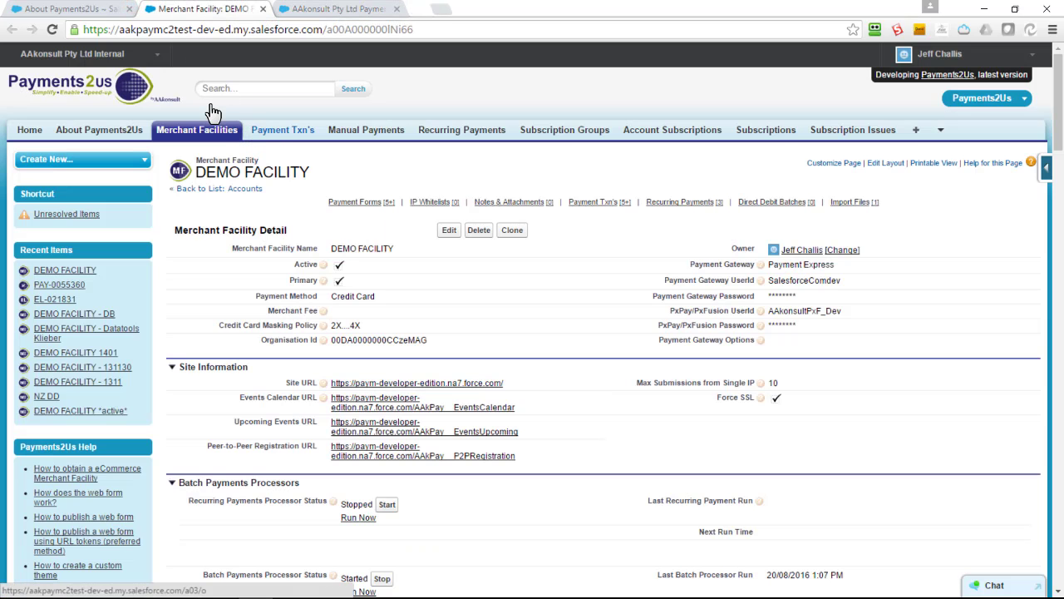
pyautogui.middleClick(283, 130)
pyautogui.click(435, 10)
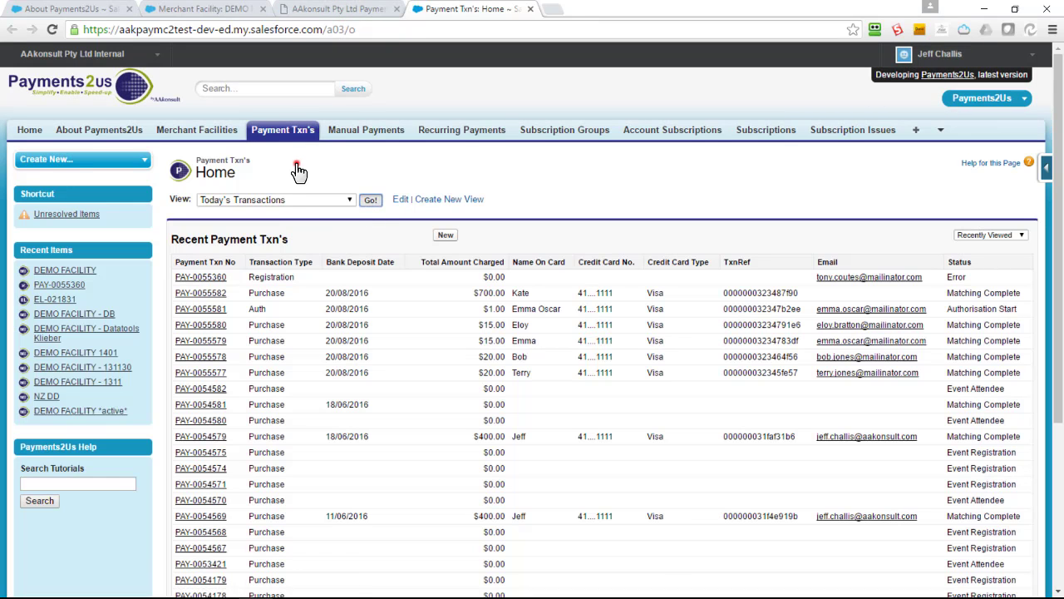
pyautogui.click(297, 168)
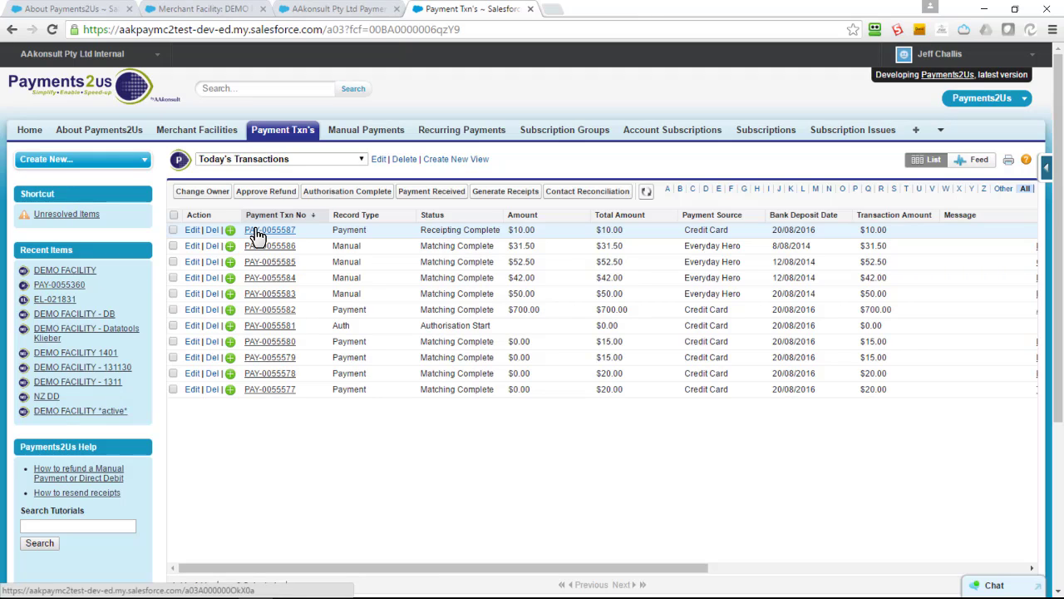
pyautogui.click(258, 236)
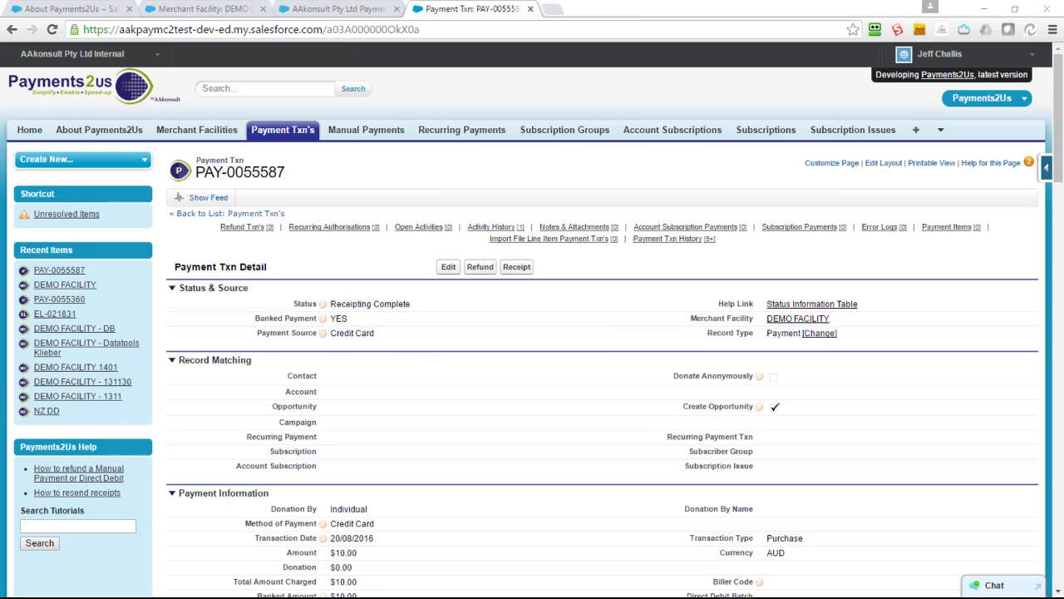
pyautogui.click(256, 29)
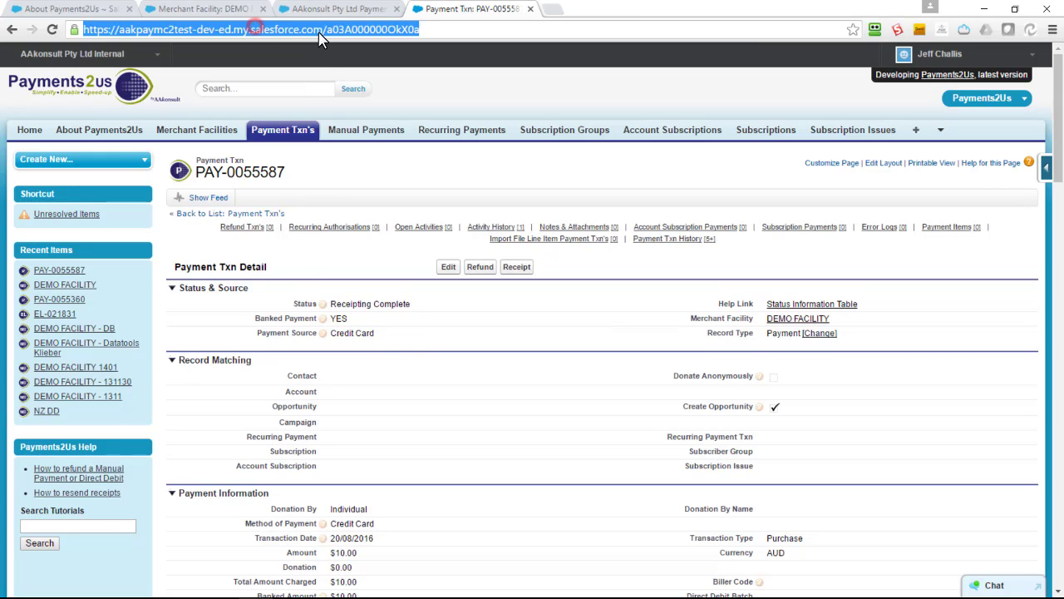
pyautogui.press('Return')
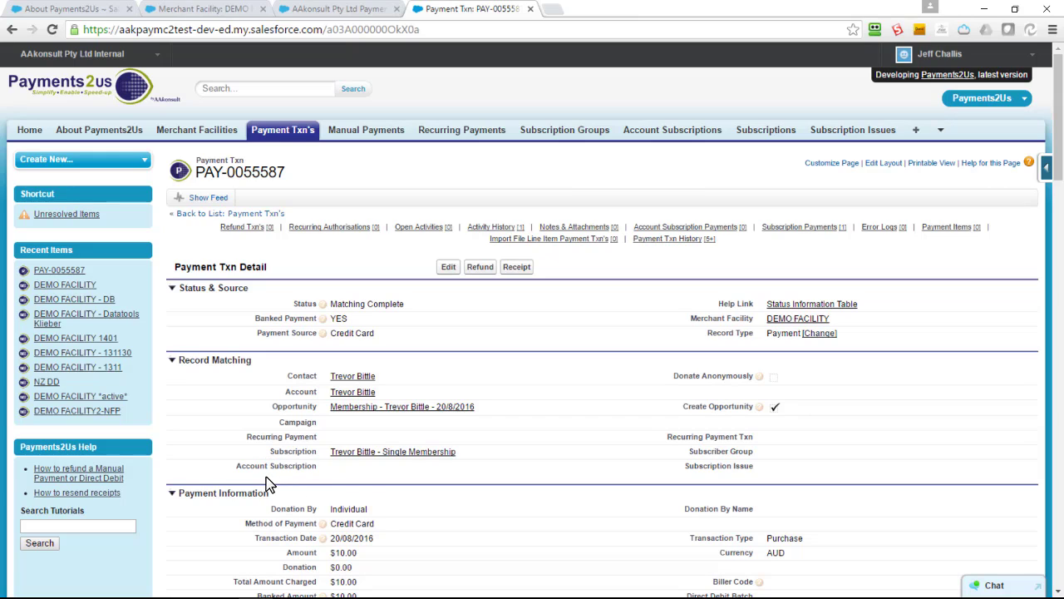
pyautogui.moveTo(366, 461)
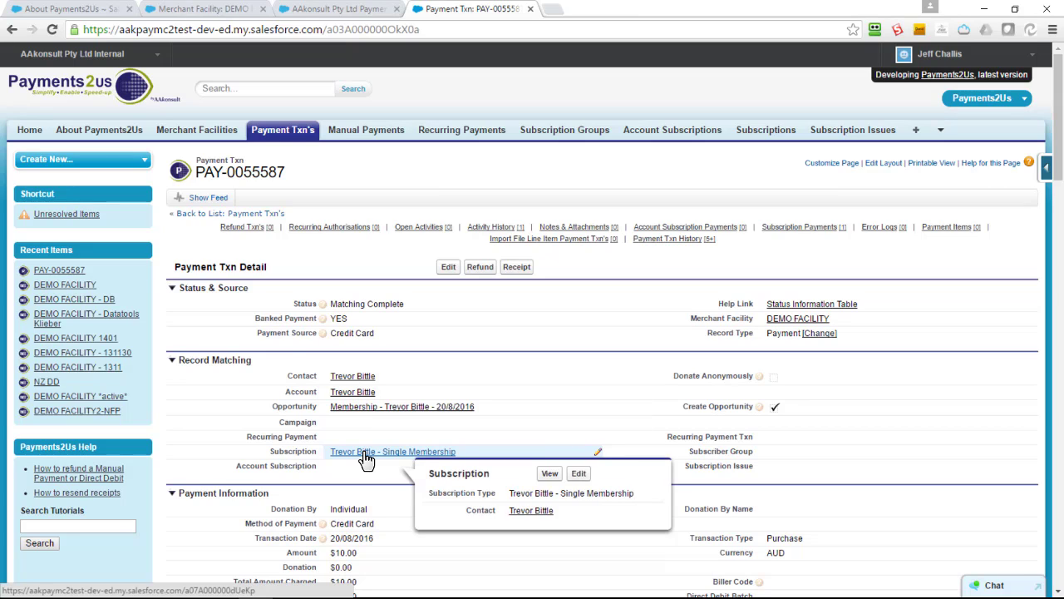
# Open the Single Membership subscription and check its 20/08/2017 end date and $10.00 payment.
pyautogui.click(366, 459)
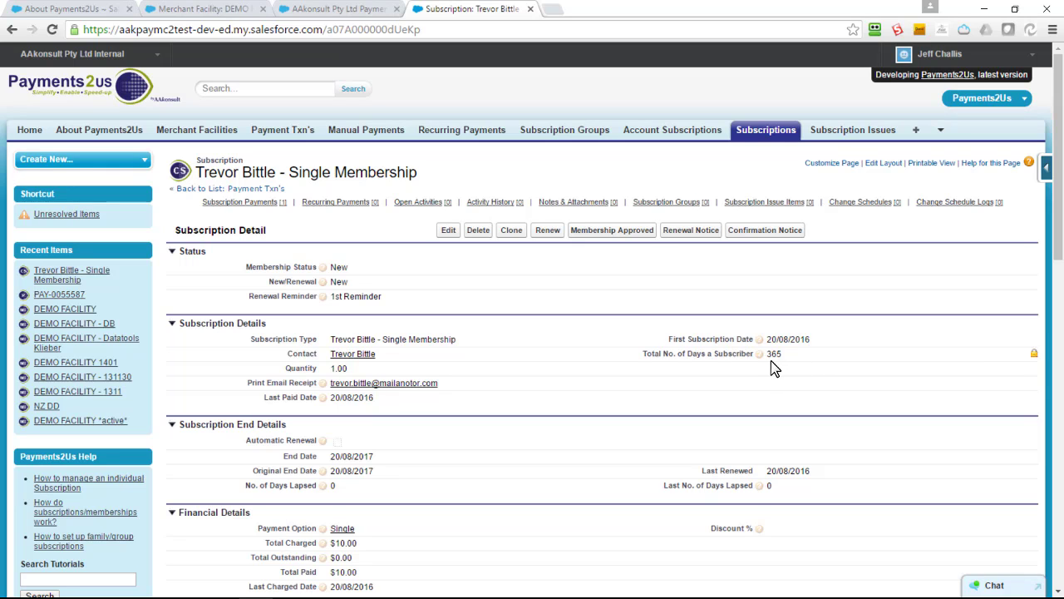
pyautogui.scroll(-3, 772, 368)
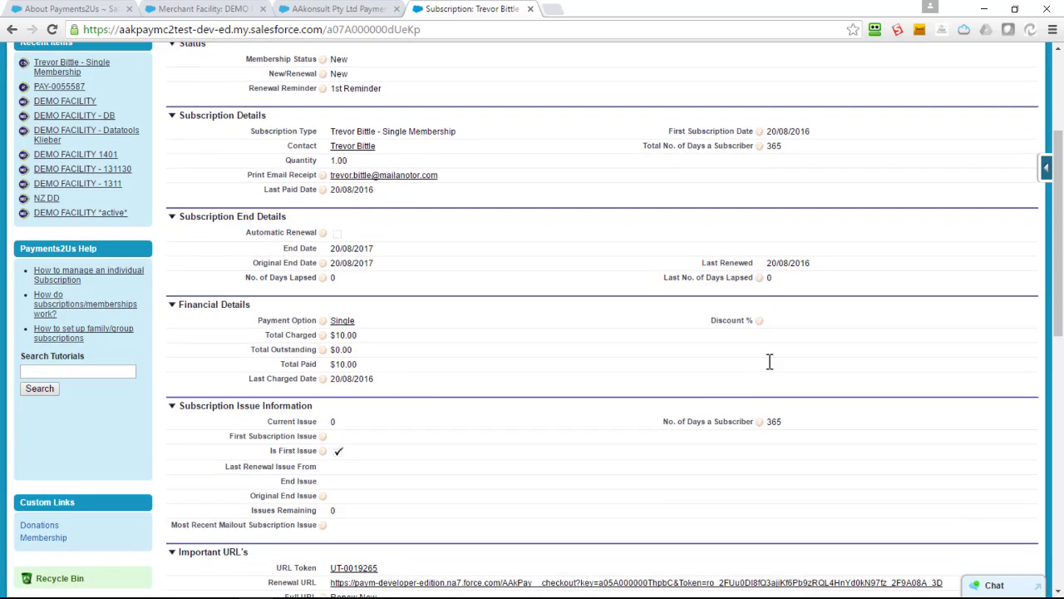
pyautogui.scroll(-1, 771, 368)
pyautogui.scroll(-3, 769, 361)
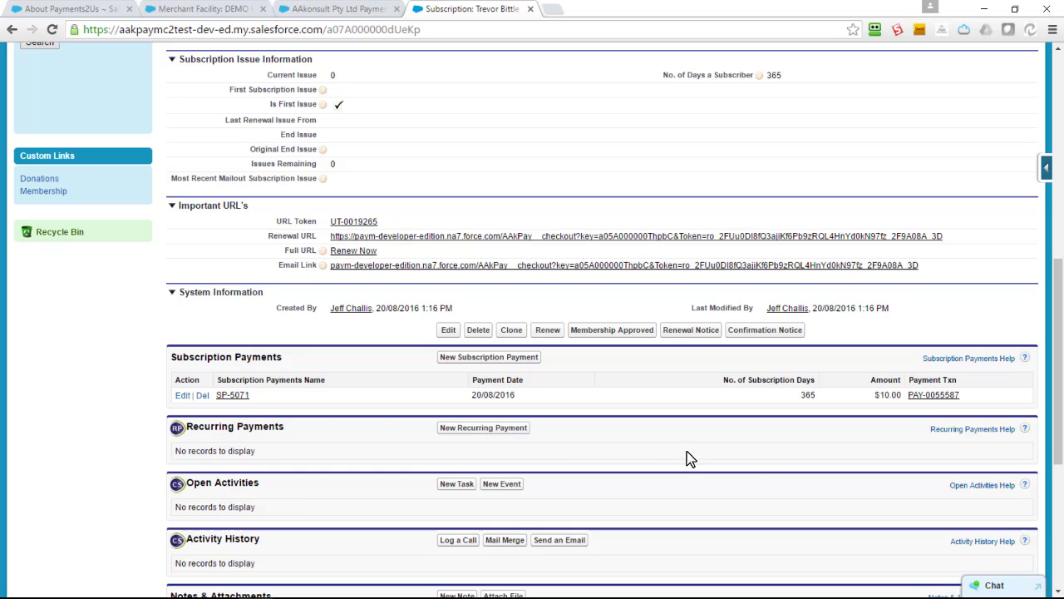
pyautogui.scroll(8, 846, 245)
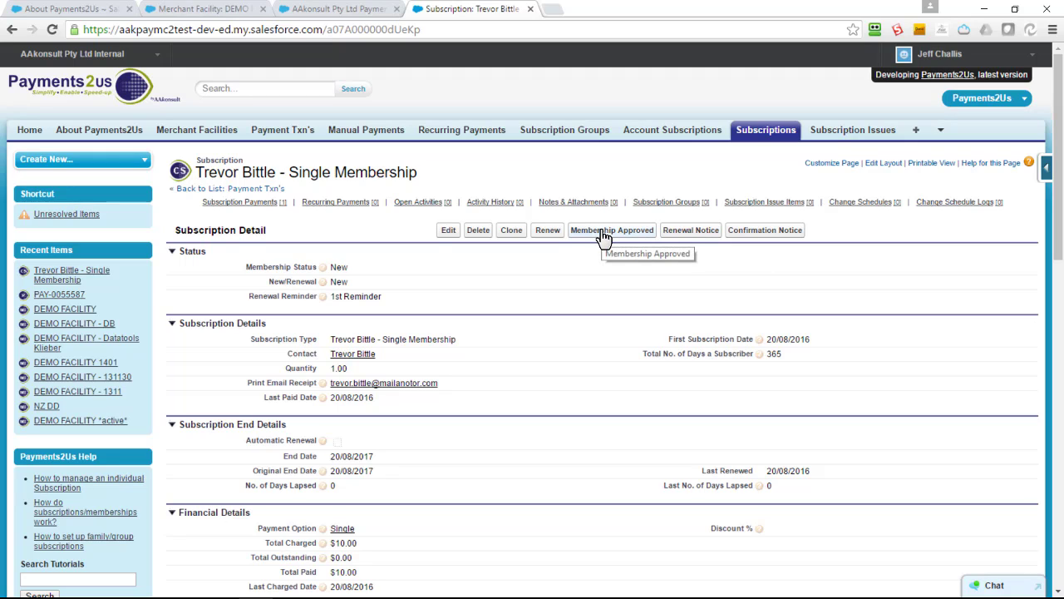
pyautogui.middleClick(750, 131)
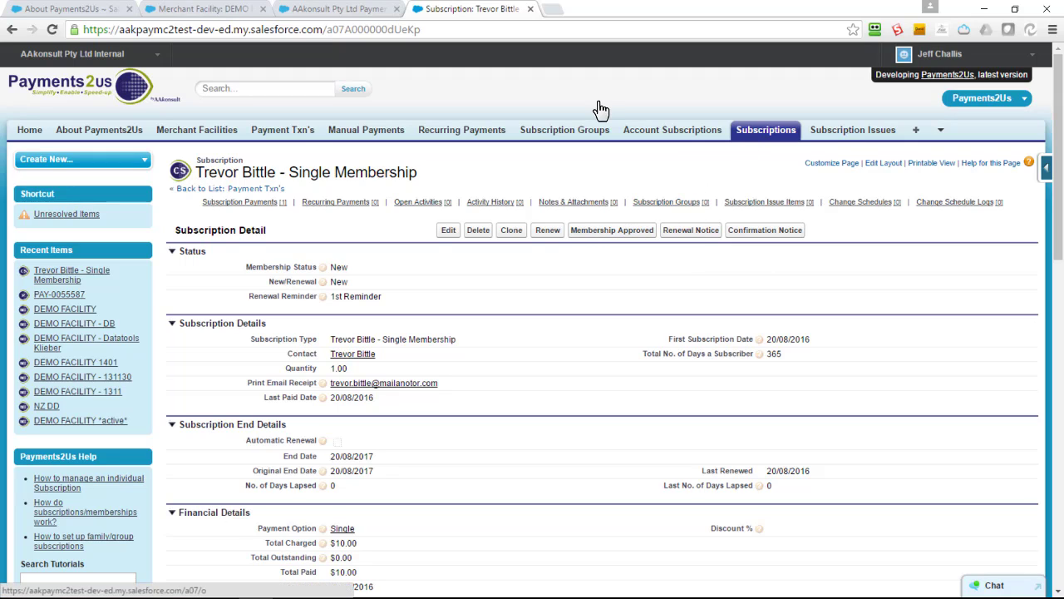
pyautogui.hotkey('ctrl', 'Tab')
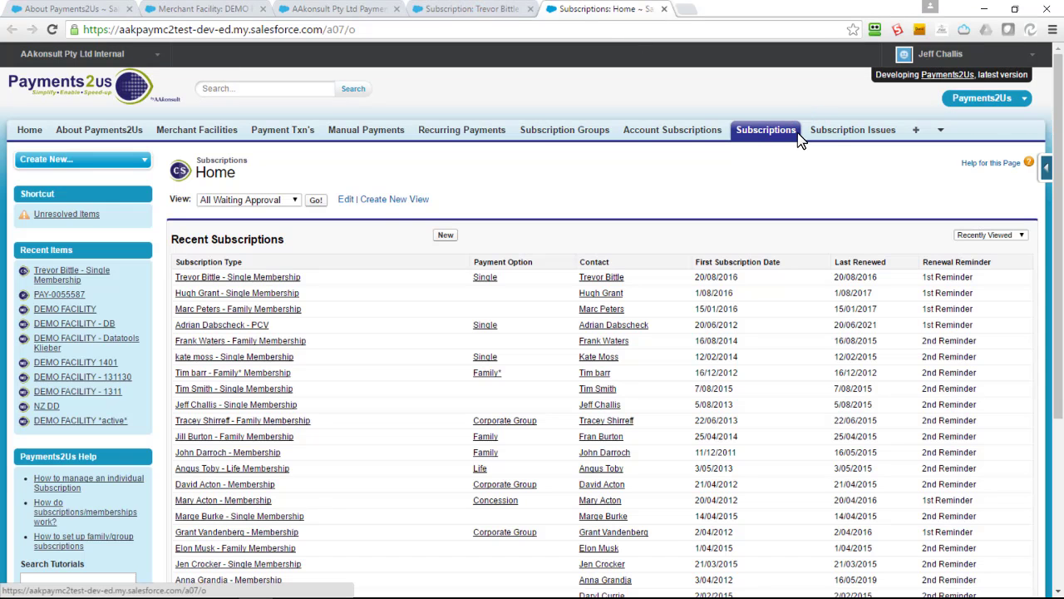
pyautogui.click(315, 201)
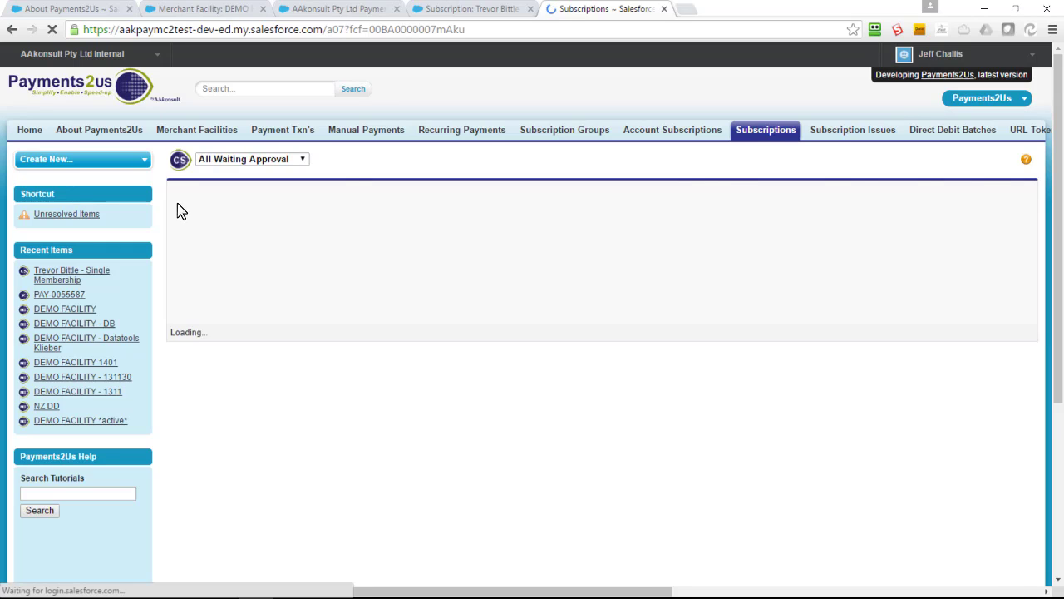
pyautogui.click(174, 216)
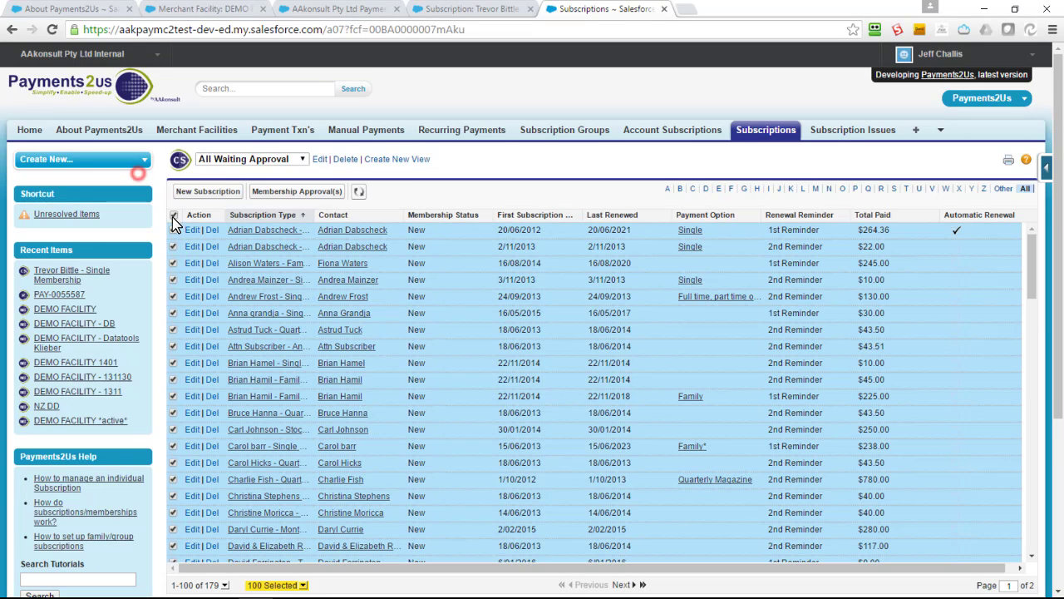
pyautogui.click(173, 246)
pyautogui.click(173, 263)
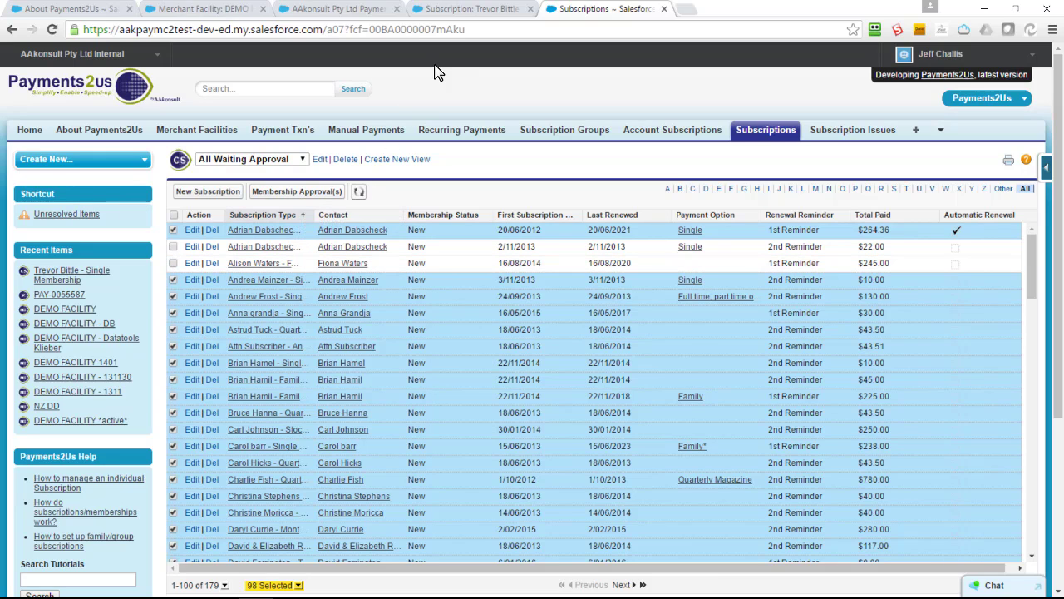
pyautogui.click(465, 9)
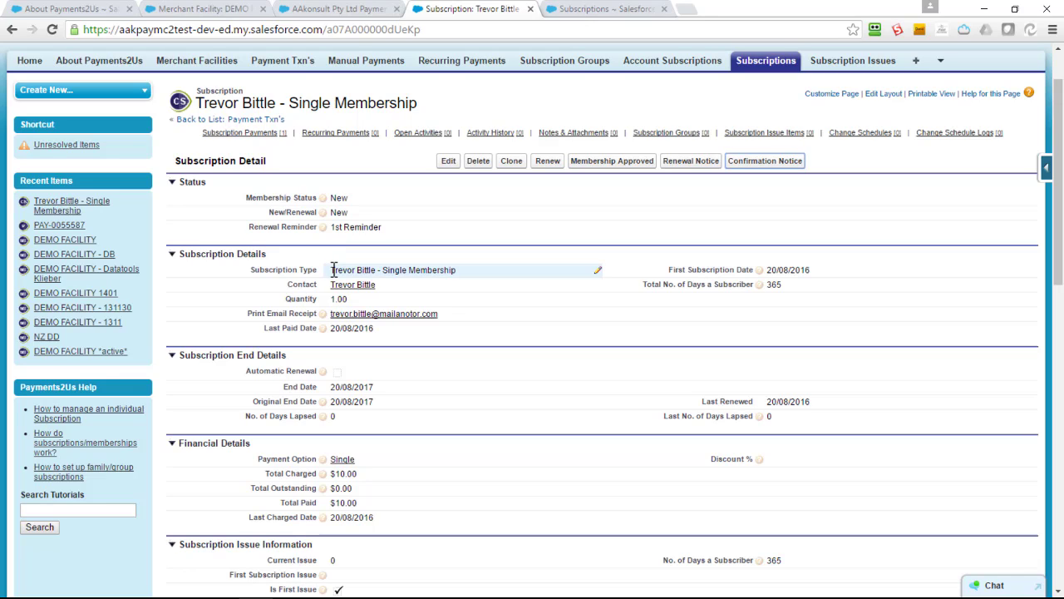
# Open the subscription's Renewal URL from Important URL's in a new tab.
pyautogui.scroll(-3, 333, 273)
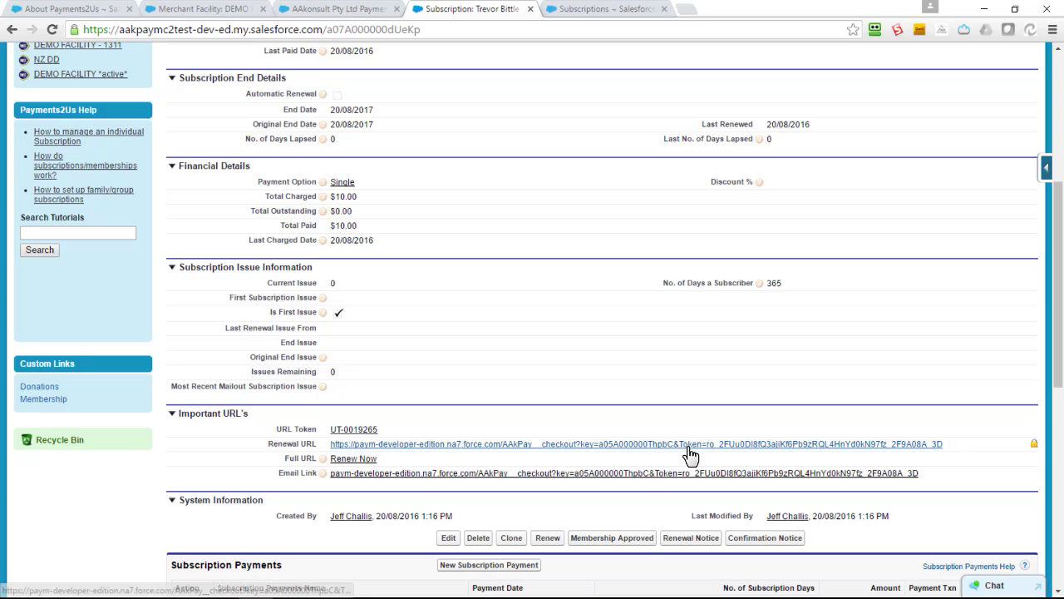
pyautogui.click(353, 449)
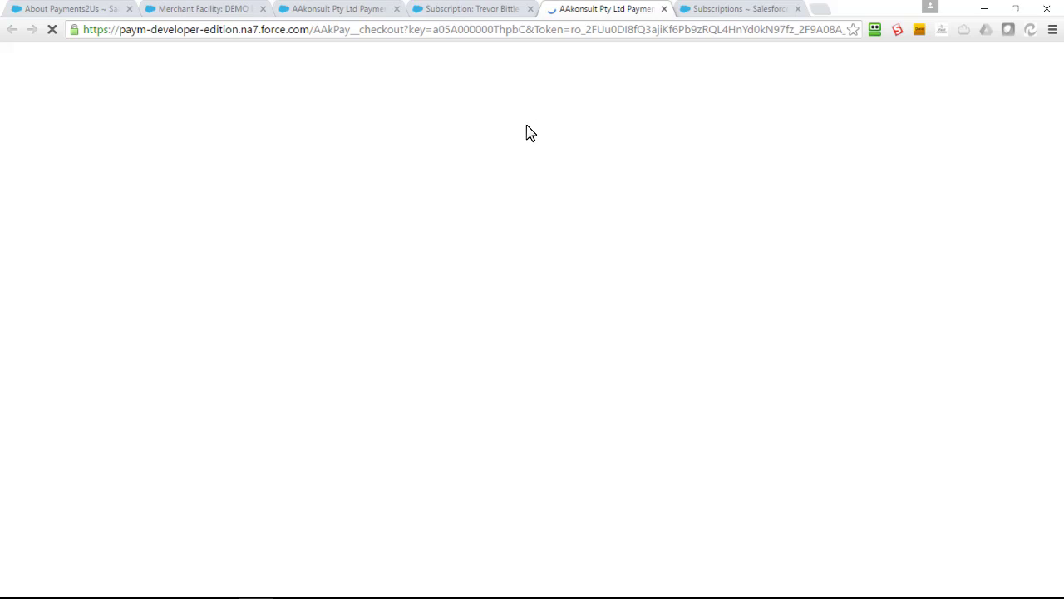
# Enter the test card number and CCV on the renewal form.
pyautogui.scroll(-5, 577, 333)
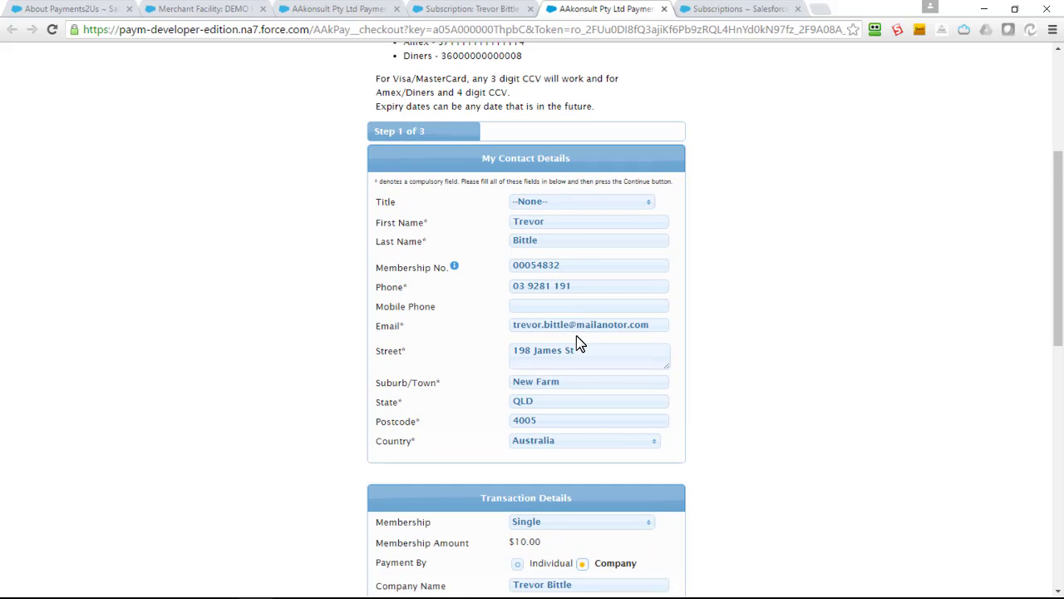
pyautogui.scroll(-3, 579, 345)
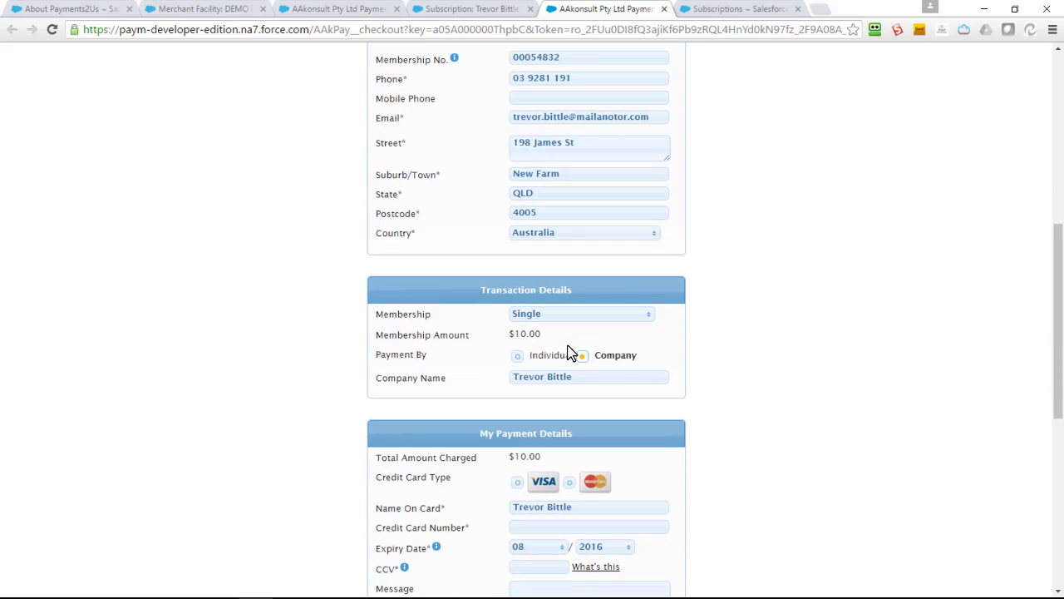
pyautogui.scroll(-2, 570, 357)
pyautogui.click(535, 389)
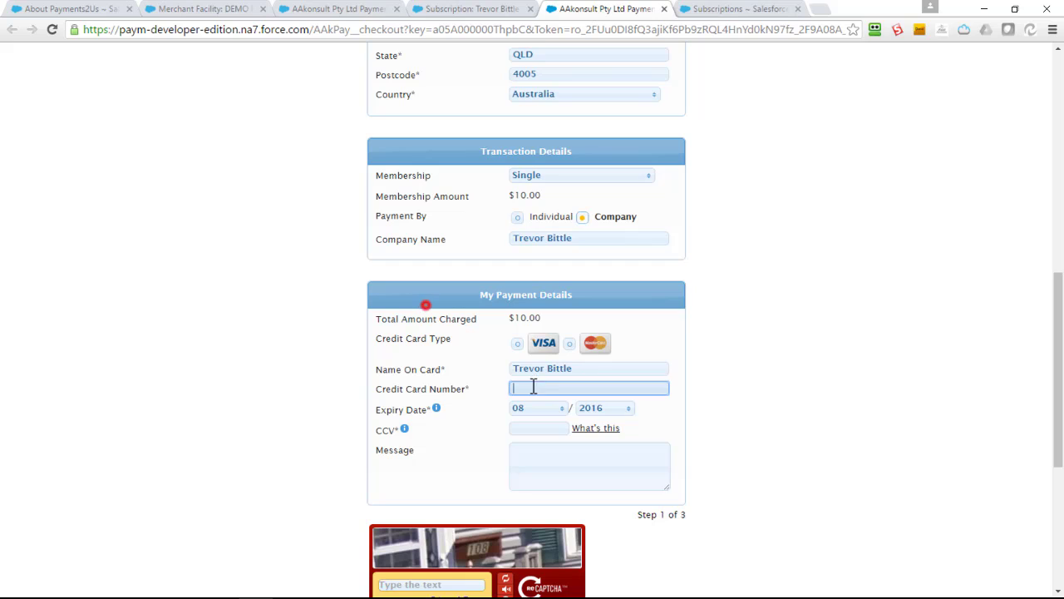
pyautogui.write('4111111111111111')
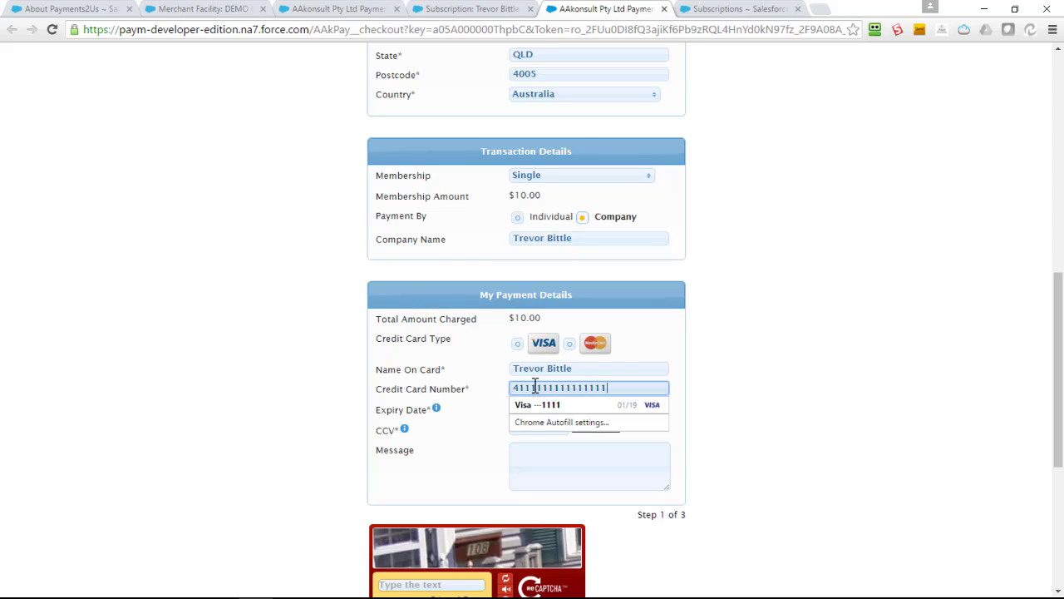
pyautogui.click(522, 446)
pyautogui.click(524, 427)
pyautogui.write('111')
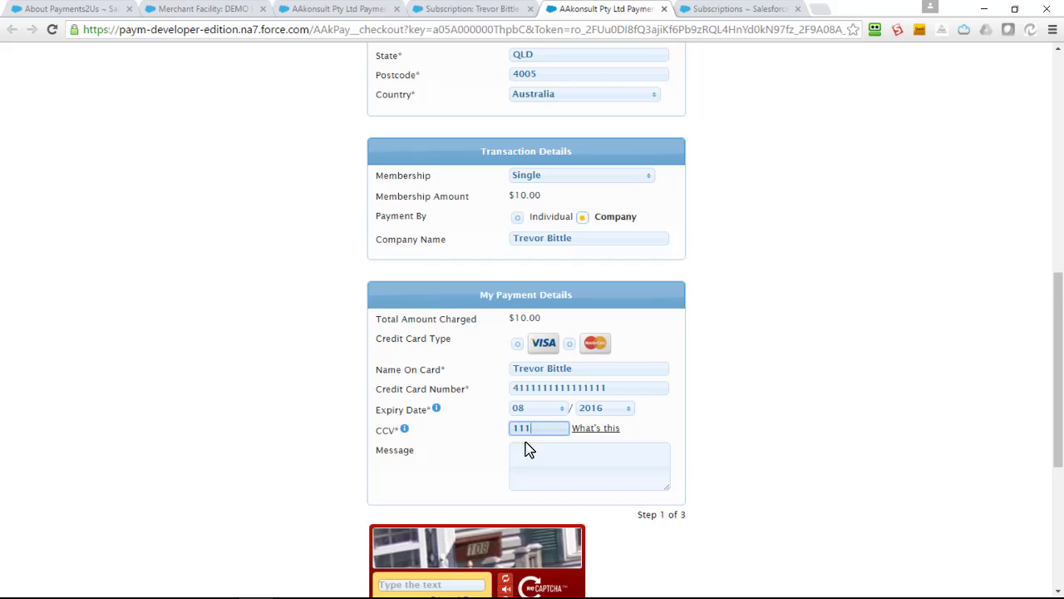
pyautogui.scroll(-2, 515, 457)
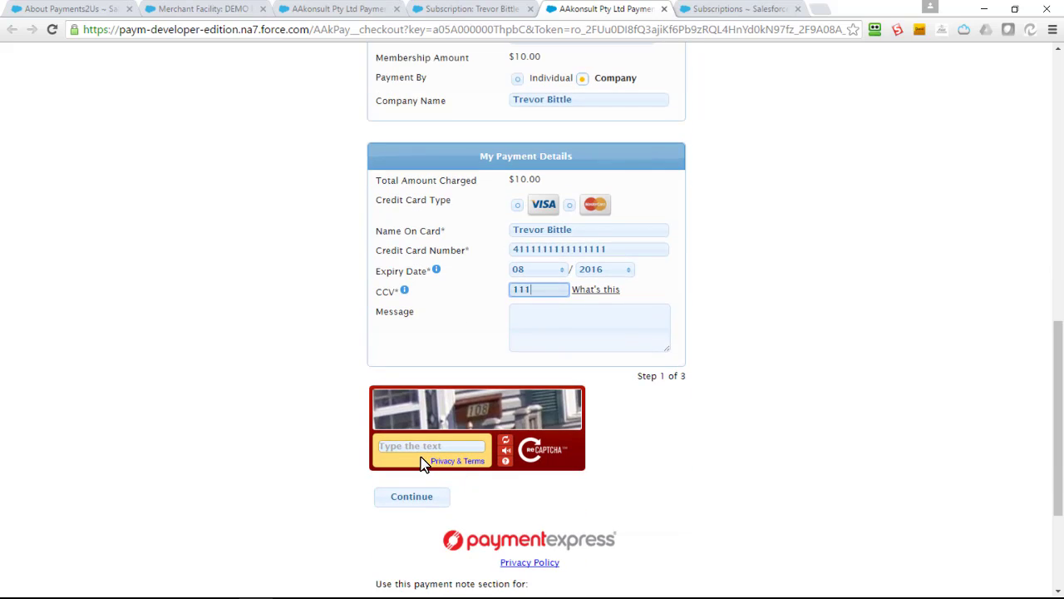
# Answer the captcha with 108, verify the card and pay the $10.00 renewal.
pyautogui.click(426, 446)
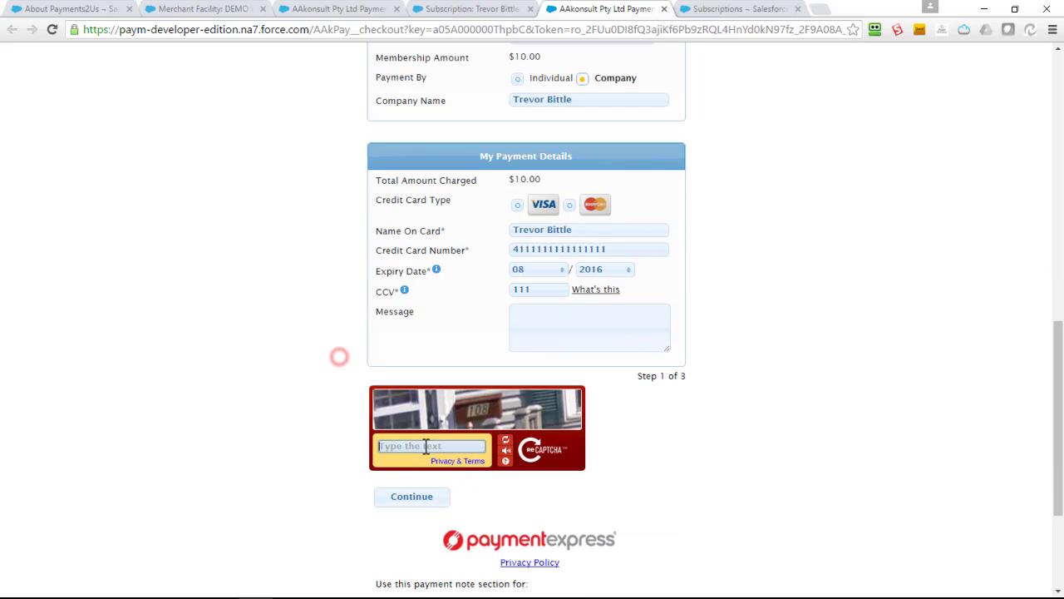
pyautogui.write('108')
pyautogui.click(410, 496)
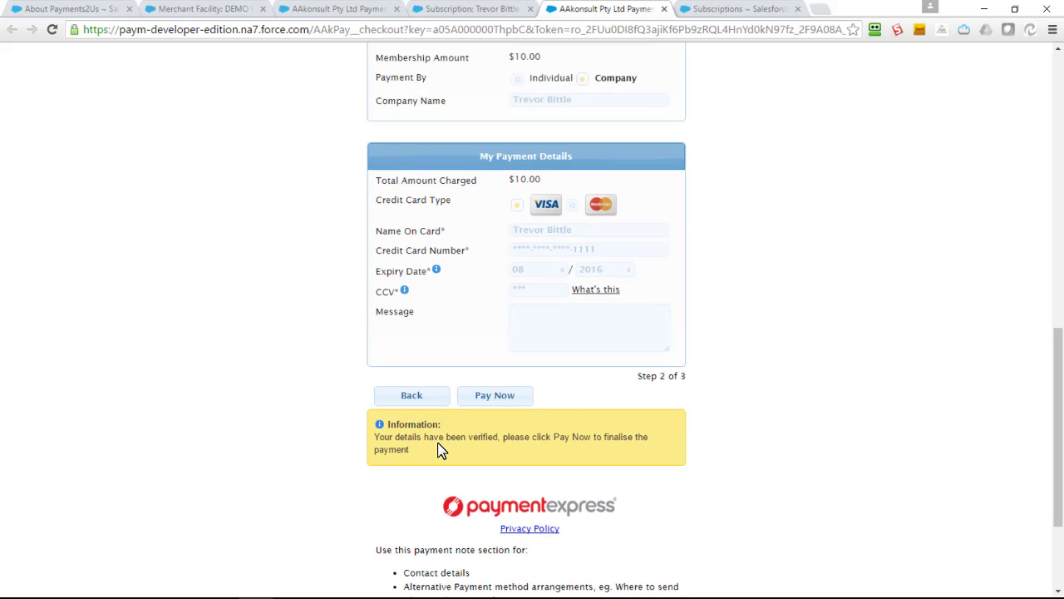
pyautogui.click(499, 396)
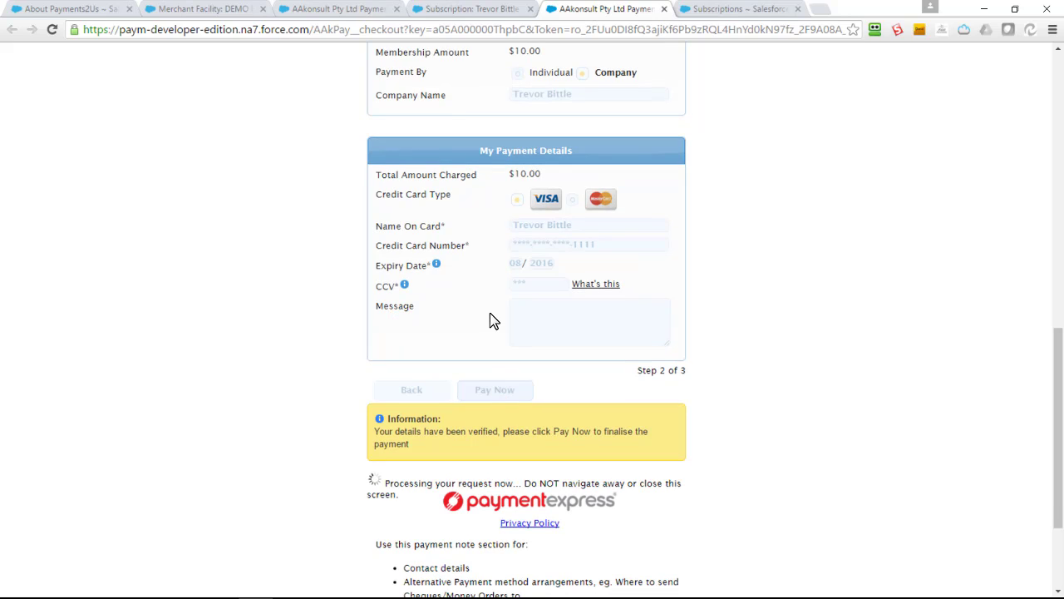
# Reload the subscription to confirm two $10.00 payments, $20.00 total and 20/08/2018 end date.
pyautogui.click(463, 12)
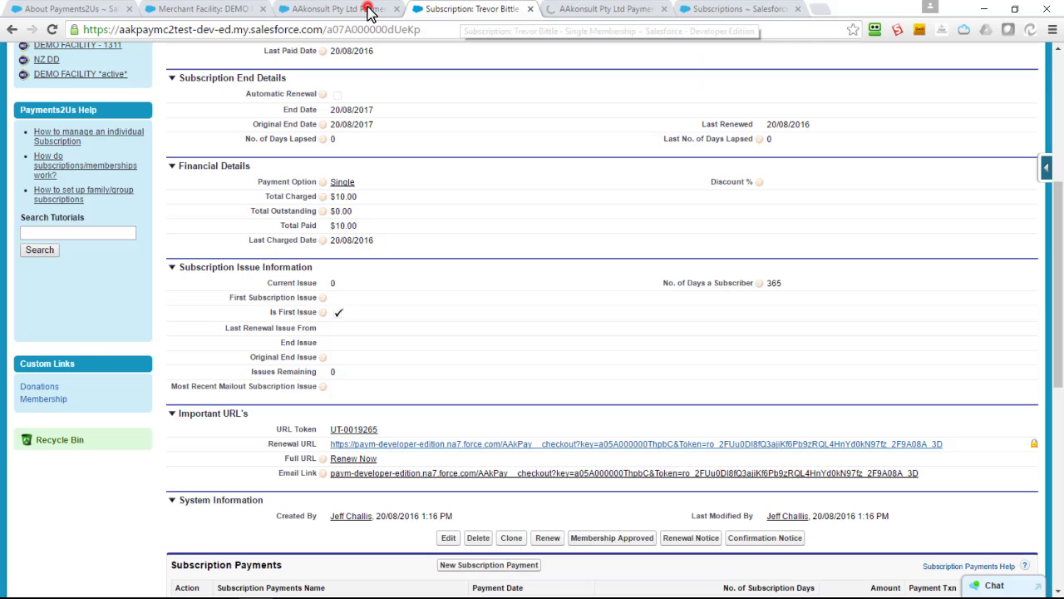
pyautogui.click(458, 31)
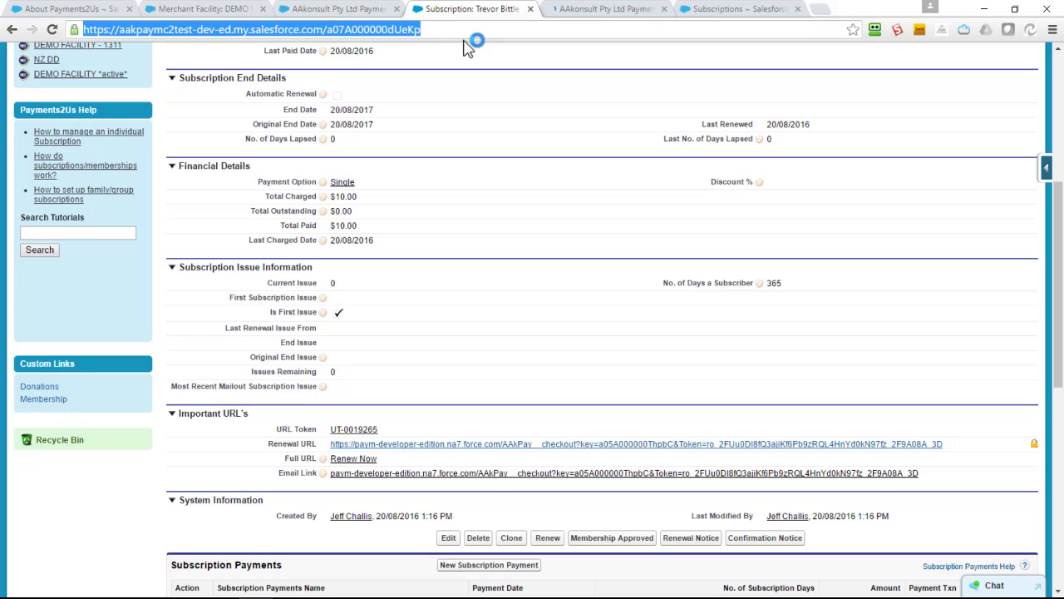
pyautogui.press('Return')
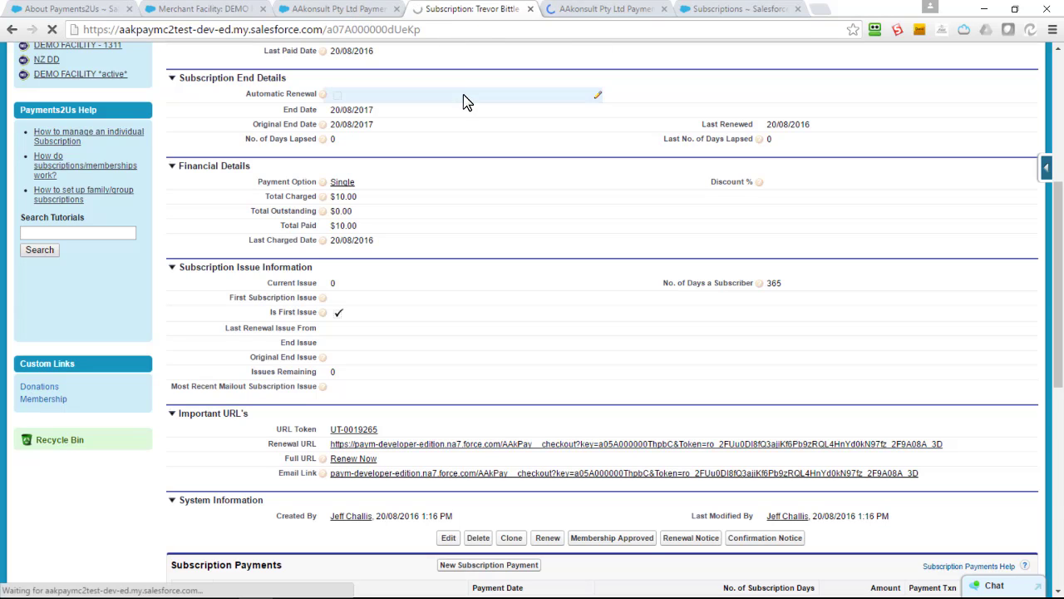
pyautogui.scroll(-3, 466, 125)
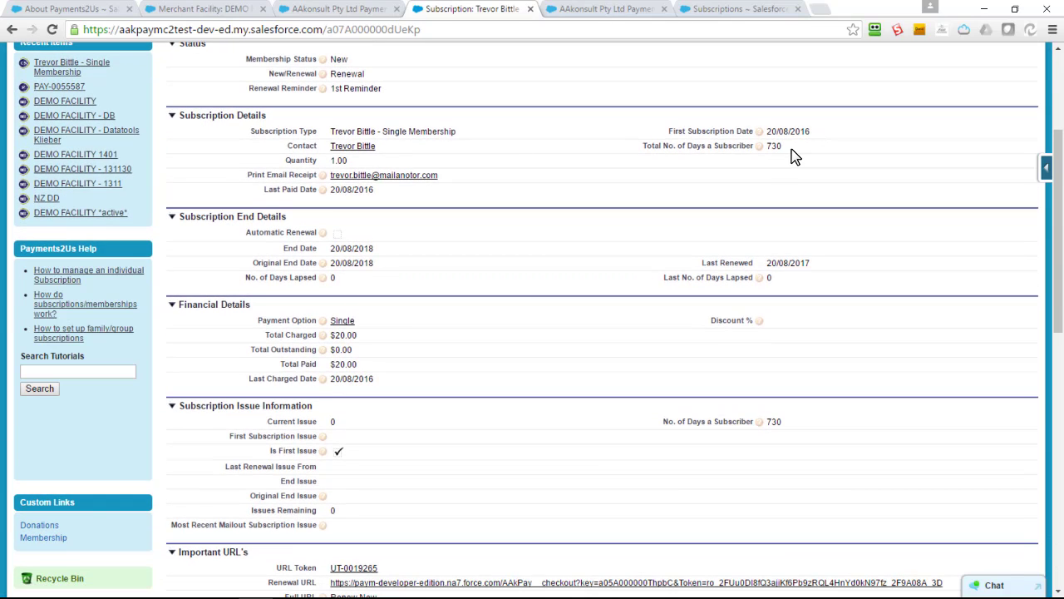
pyautogui.scroll(-4, 794, 156)
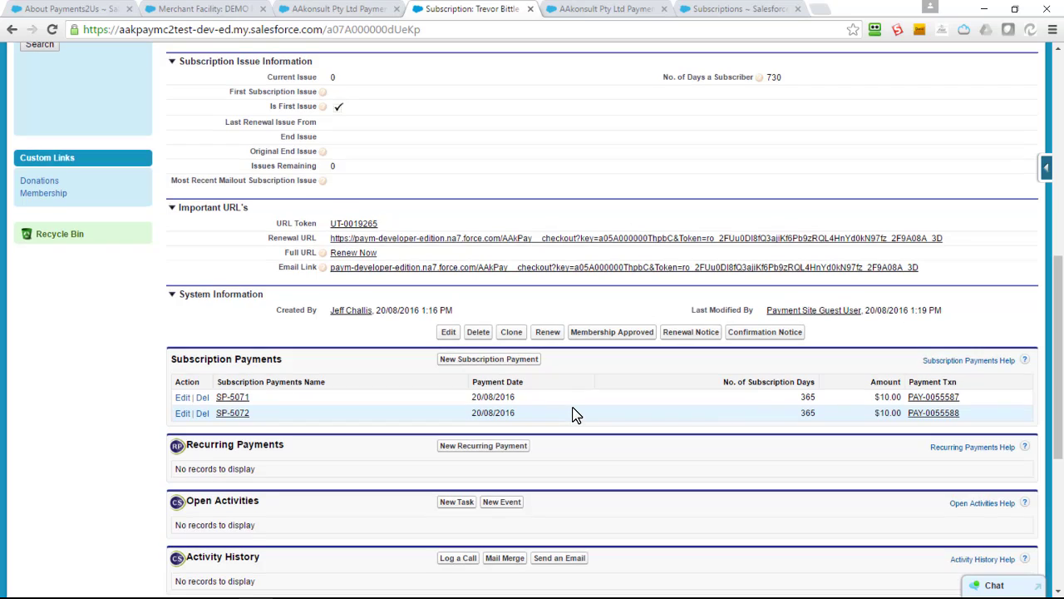
pyautogui.scroll(3, 576, 415)
pyautogui.scroll(4, 576, 415)
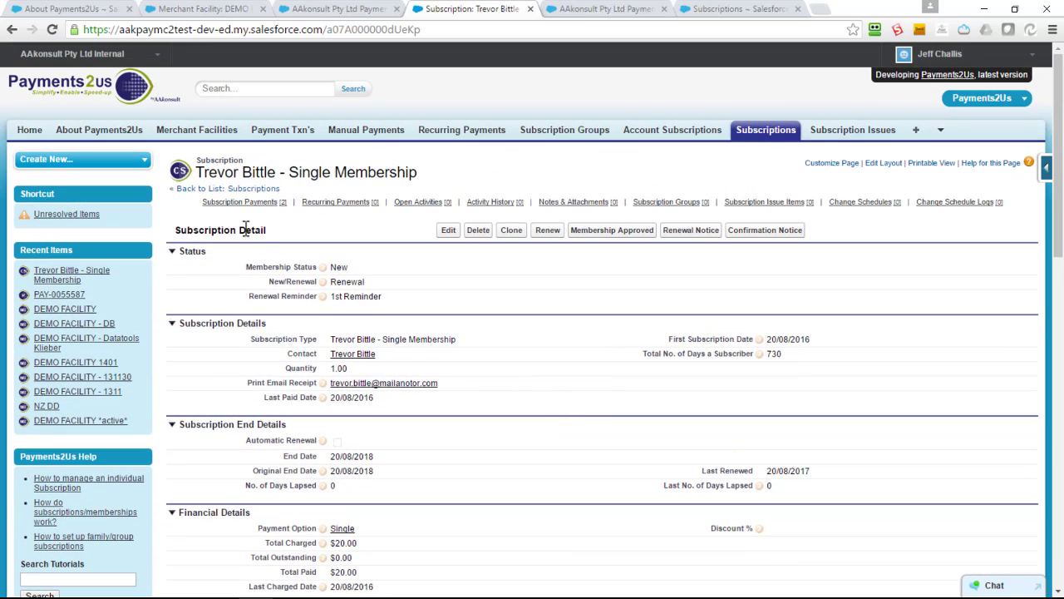
pyautogui.click(186, 136)
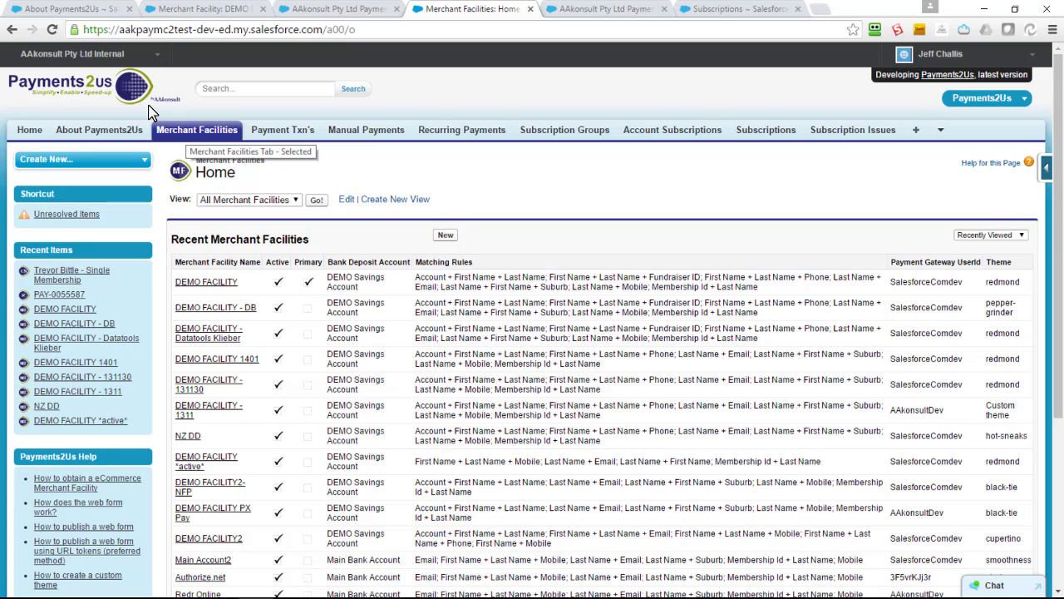
# From the DEMO FACILITY merchant facility, open its 3. Membership payment form.
pyautogui.click(190, 291)
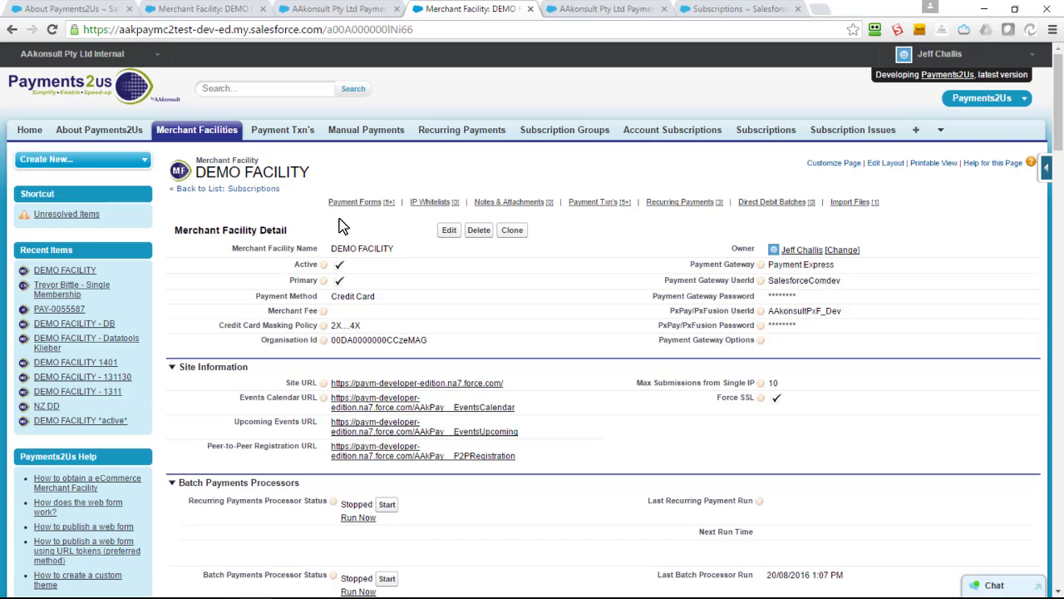
pyautogui.moveTo(353, 209)
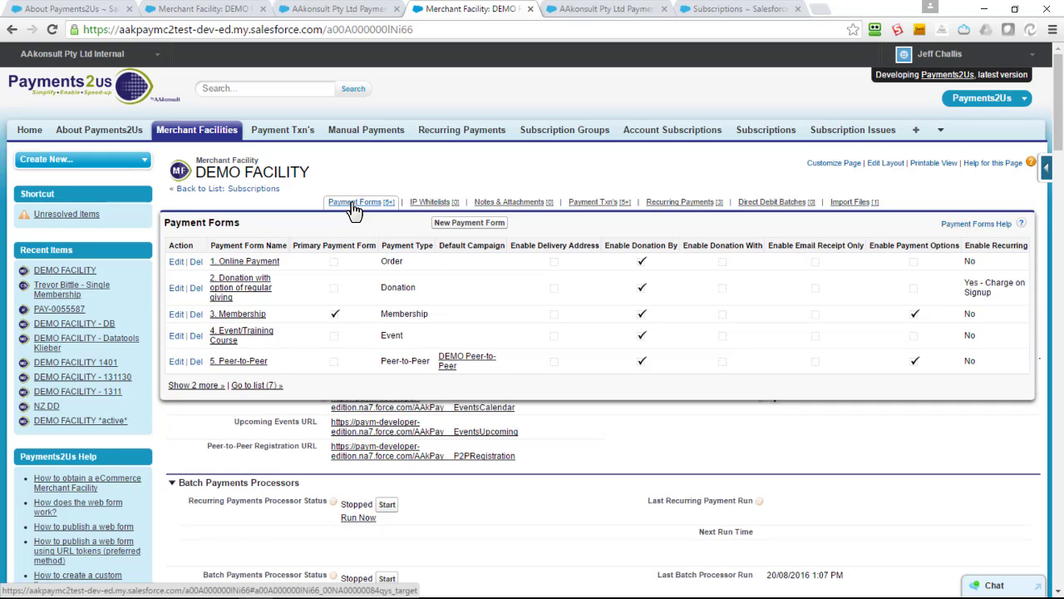
pyautogui.click(239, 316)
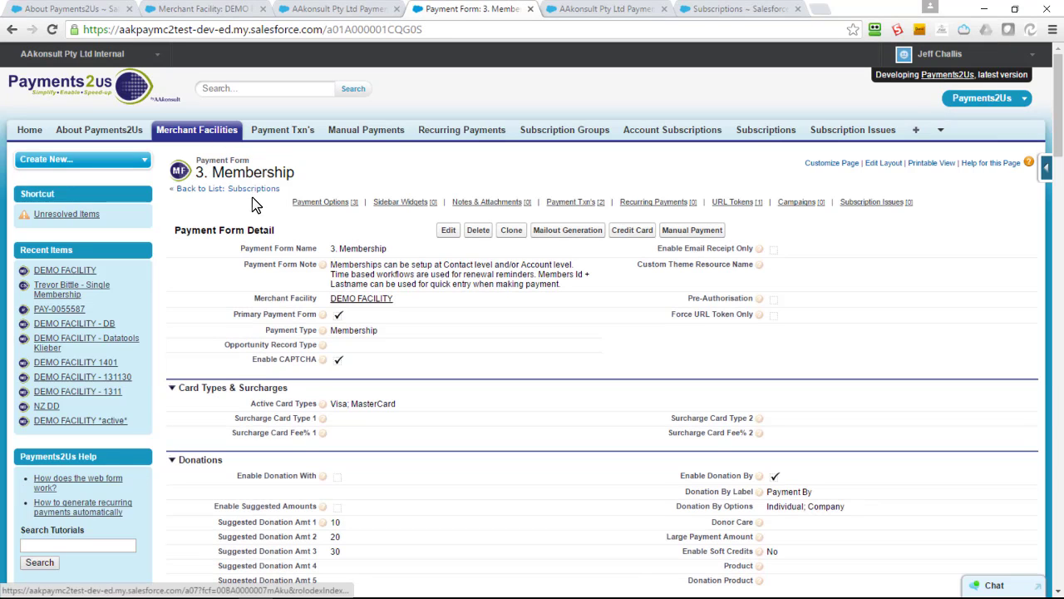
# Review the 12-month Single $10.00, Family $45.00 and Corporate $500.00 options, then open Corporate.
pyautogui.scroll(-5, 275, 218)
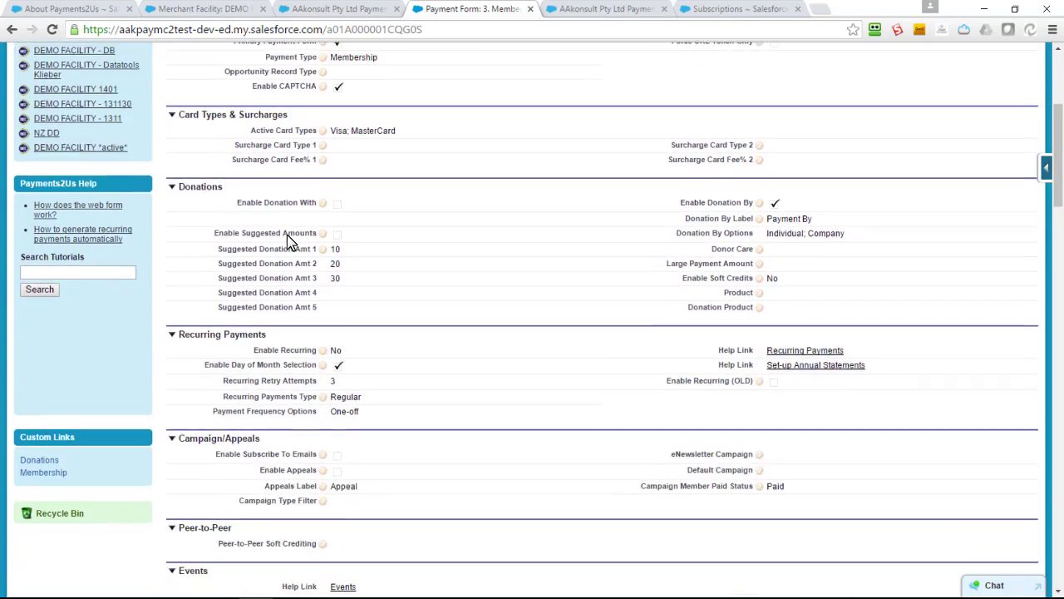
pyautogui.scroll(-4, 291, 245)
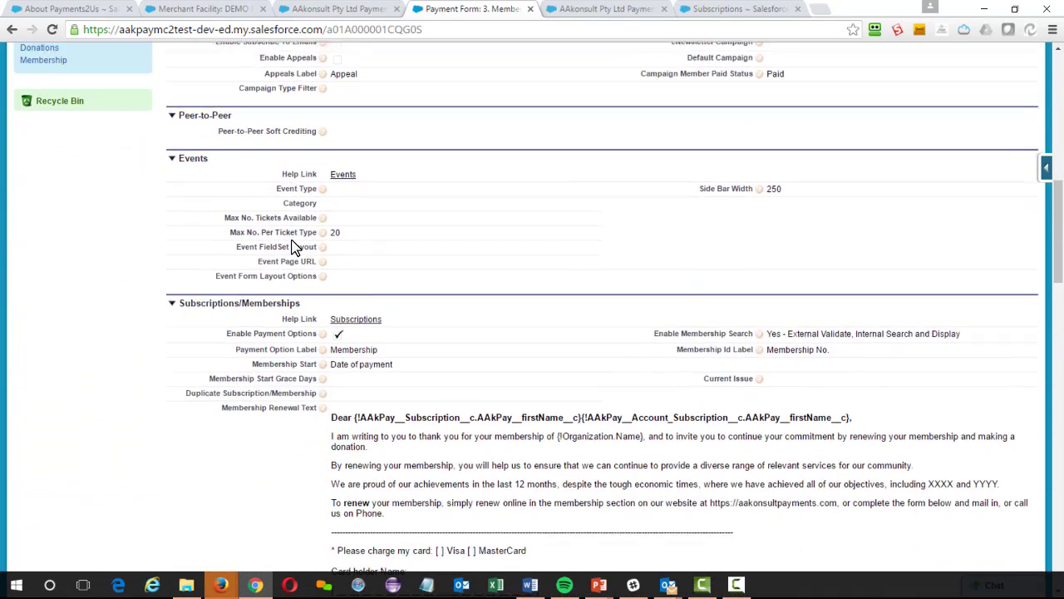
pyautogui.scroll(-2, 293, 241)
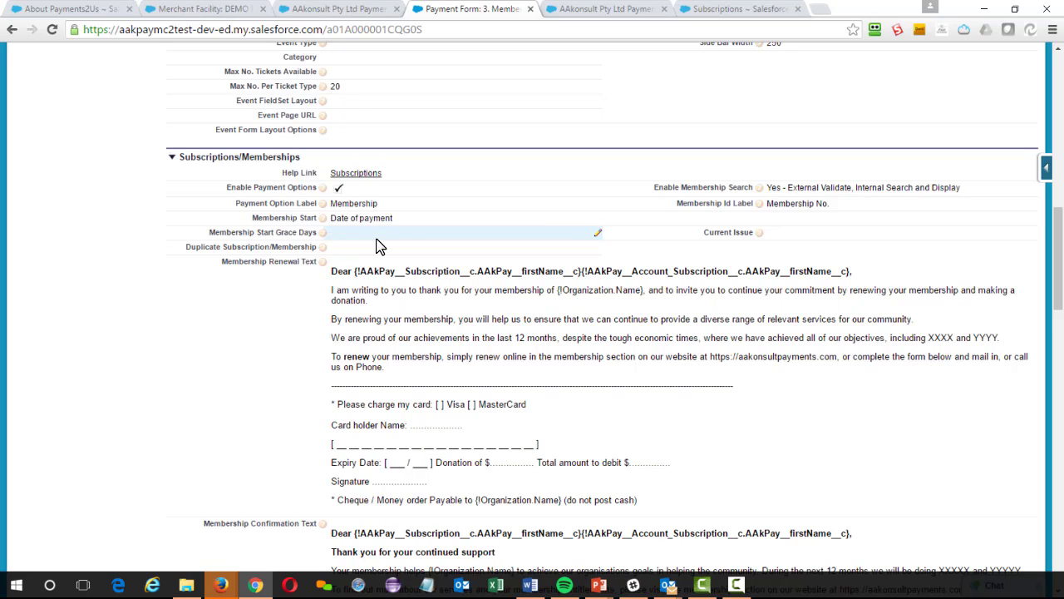
pyautogui.scroll(-4, 376, 246)
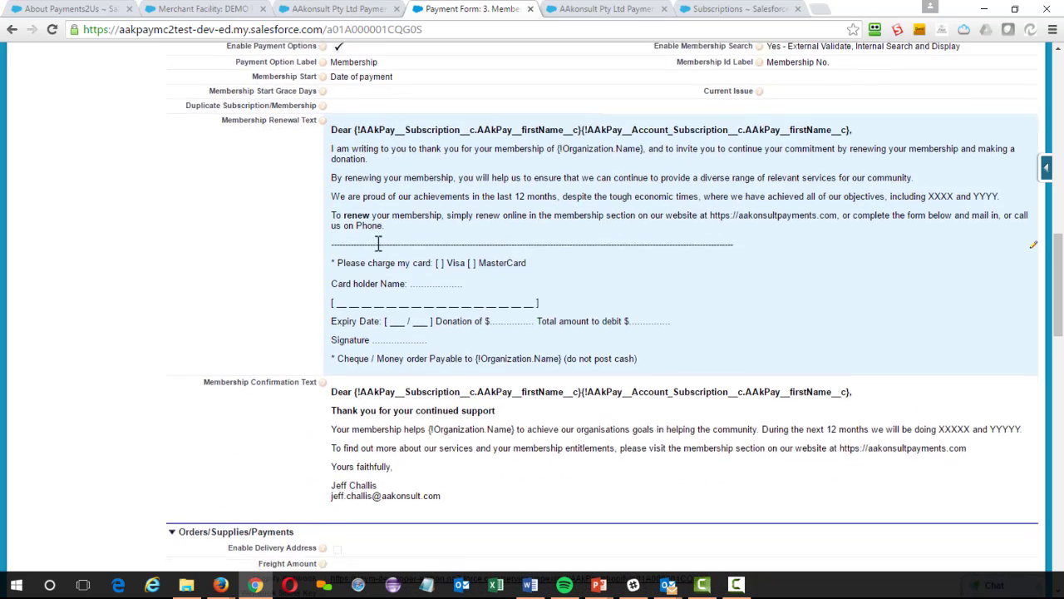
pyautogui.scroll(-8, 380, 259)
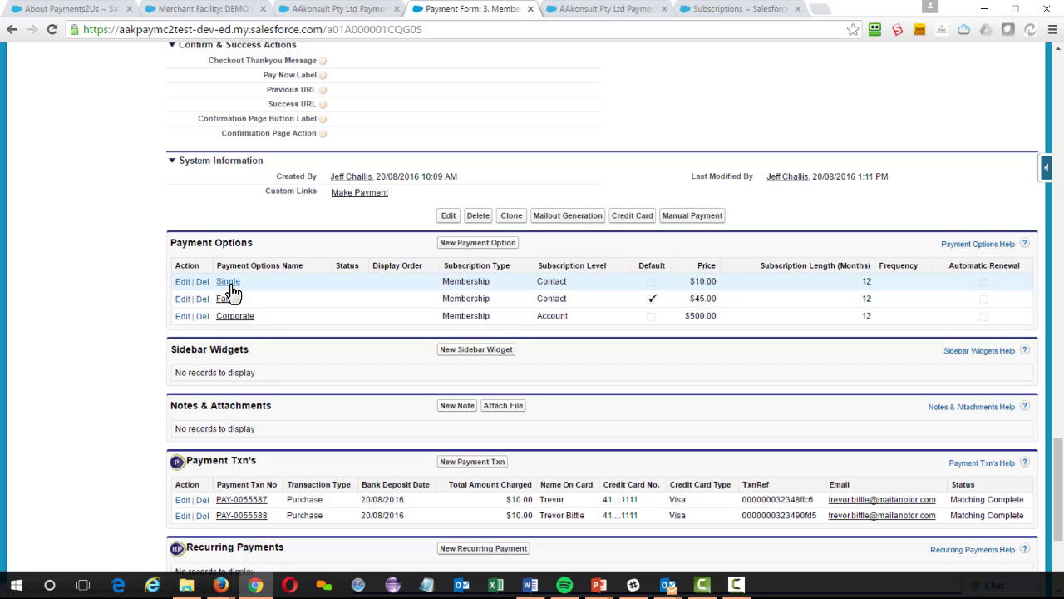
pyautogui.click(233, 317)
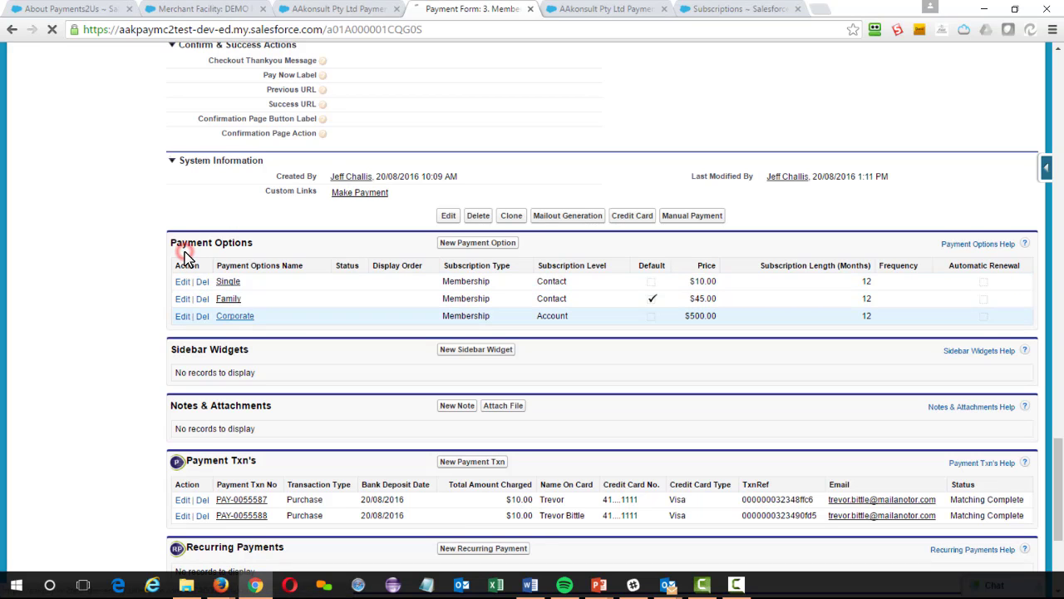